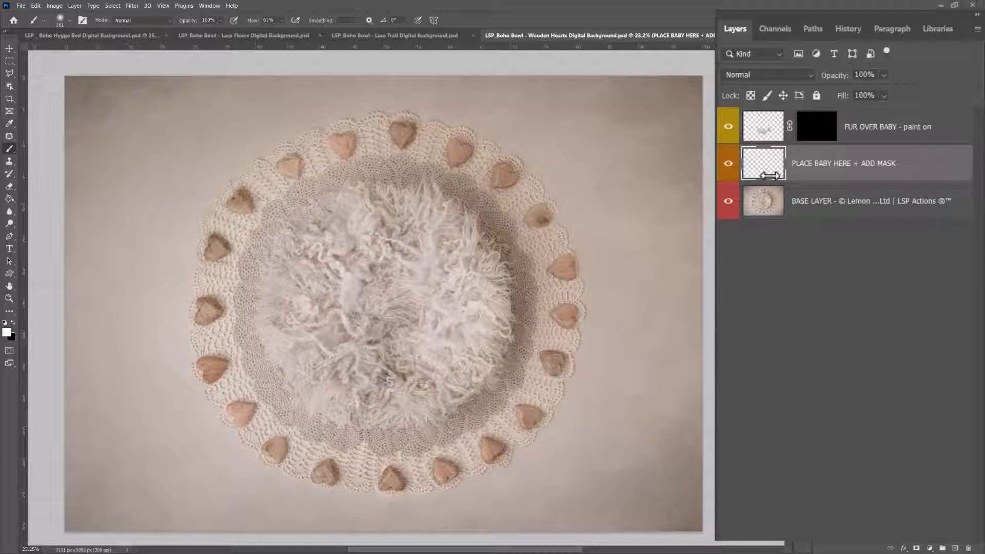
Select the PLACE BABY HERE + ADD MASK layer and place the photo 6G5A0811 copy.jpg onto it as an embedded file
click(762, 137)
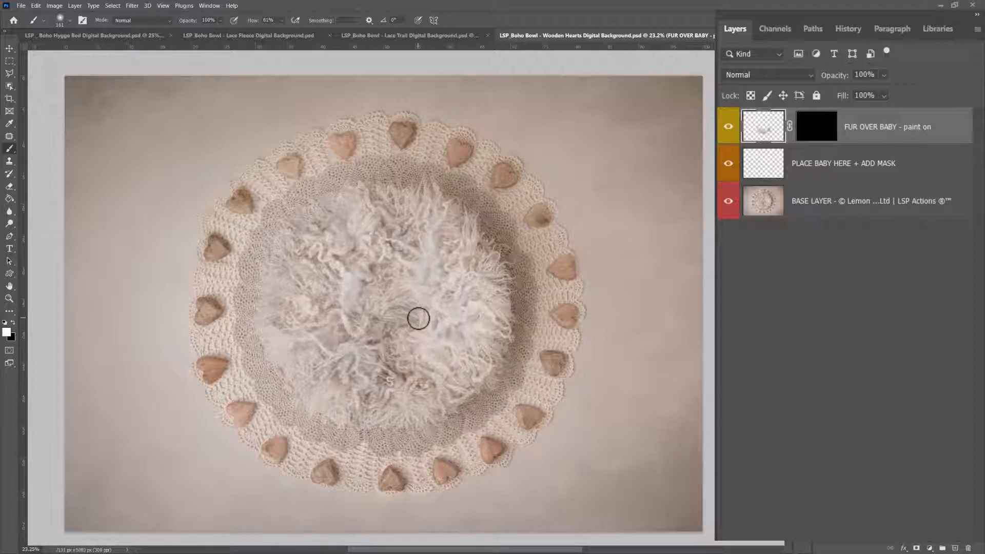
click(766, 173)
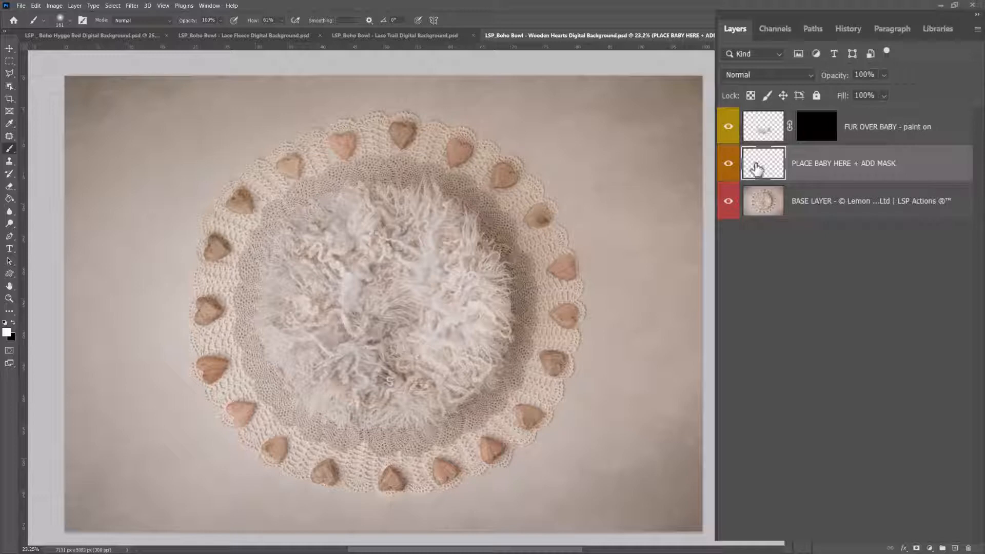
click(207, 6)
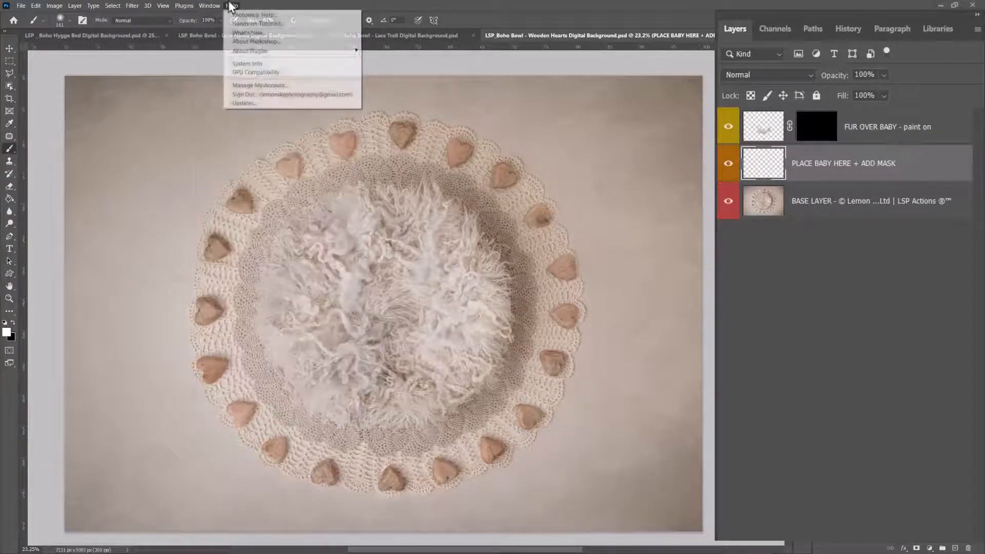
click(213, 6)
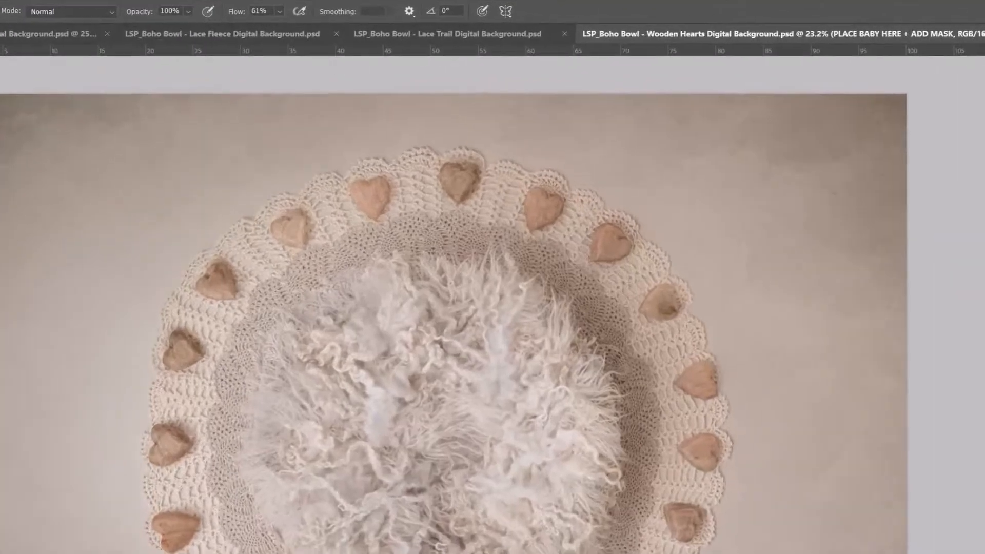
click(21, 5)
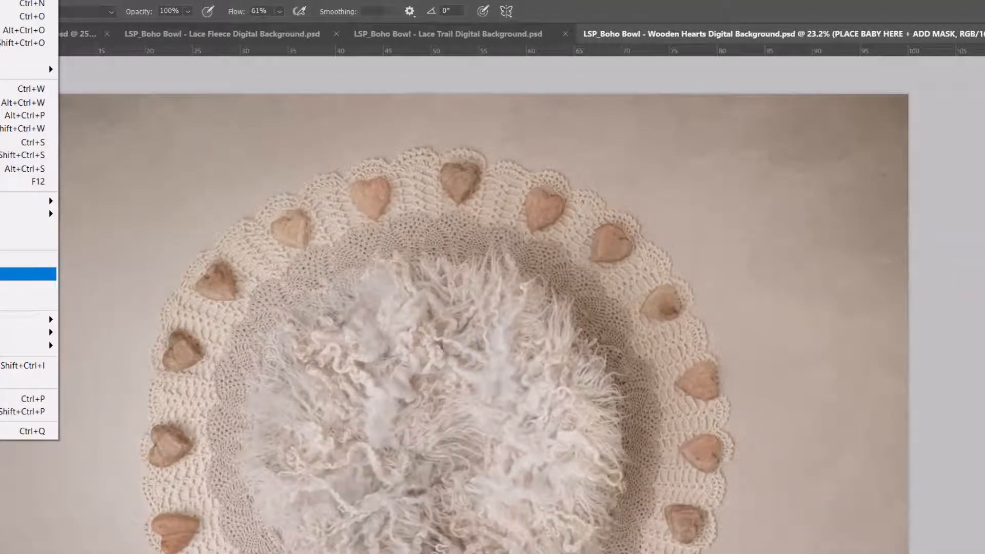
click(28, 273)
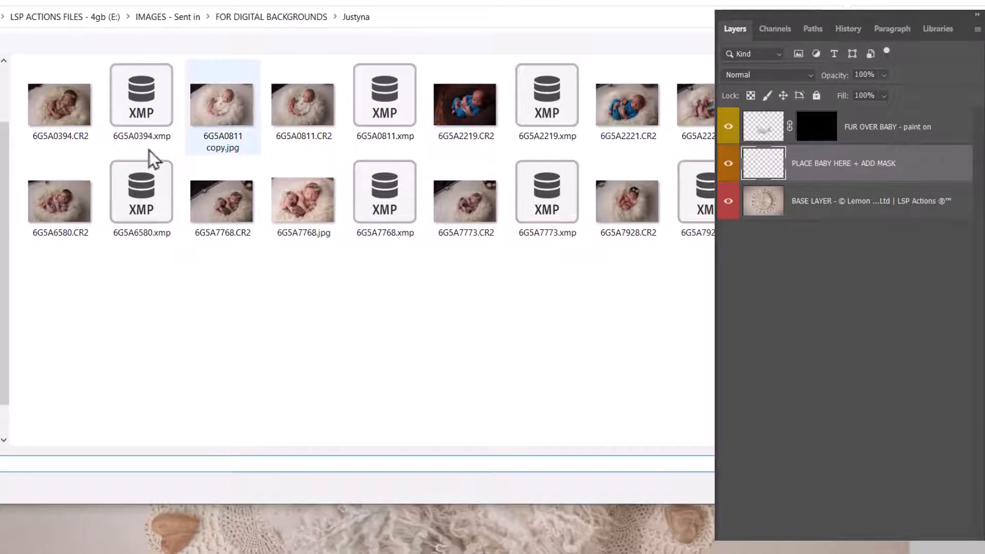
double_click(221, 105)
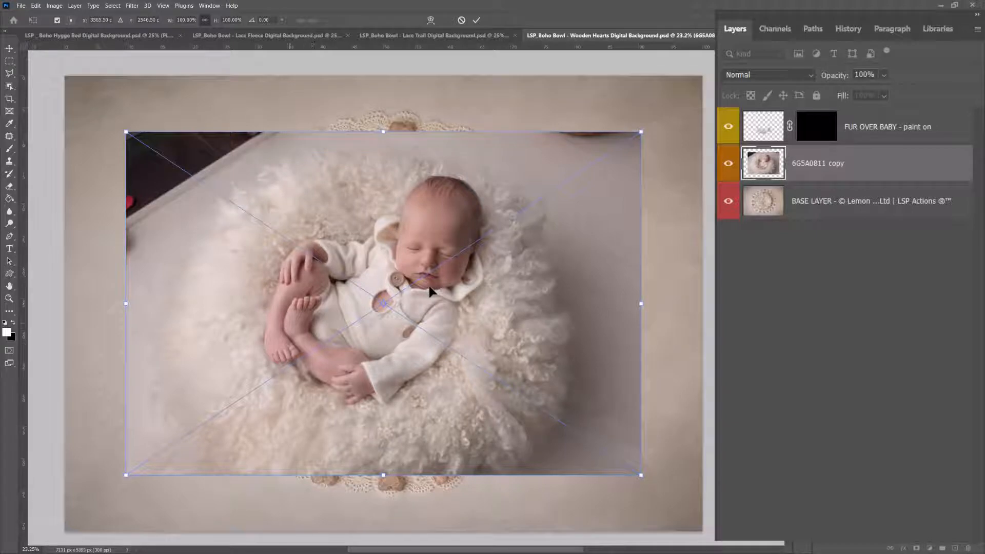
Move the placed baby photo around the canvas and bring it back over the fur nest
drag(450, 308, 430, 303)
drag(413, 160, 667, 335)
drag(353, 322, 578, 378)
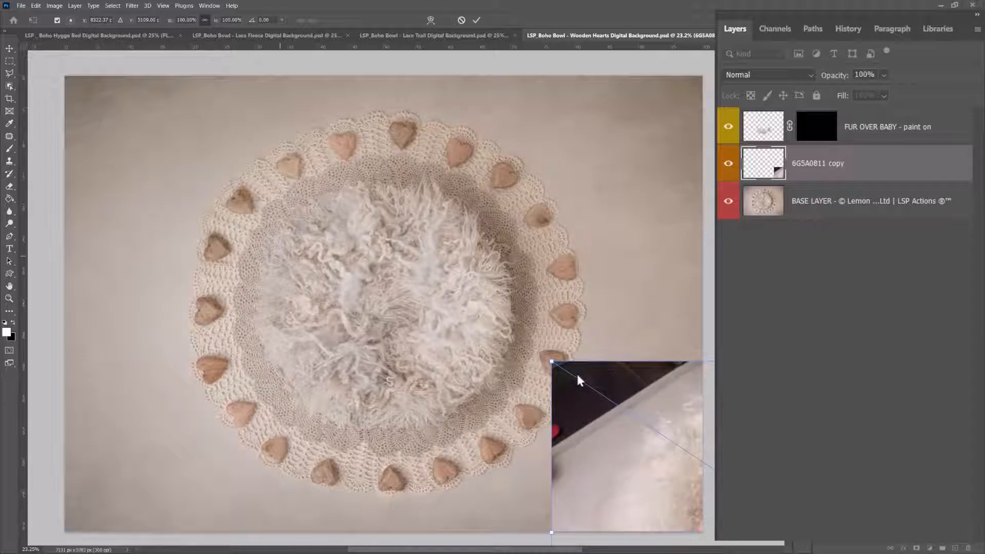
drag(626, 405, 255, 225)
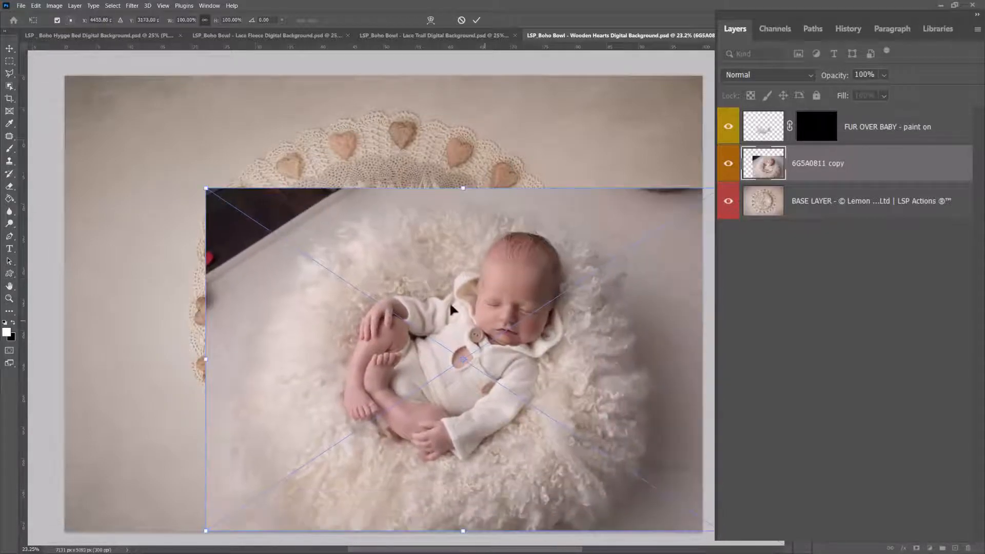
drag(478, 320, 404, 299)
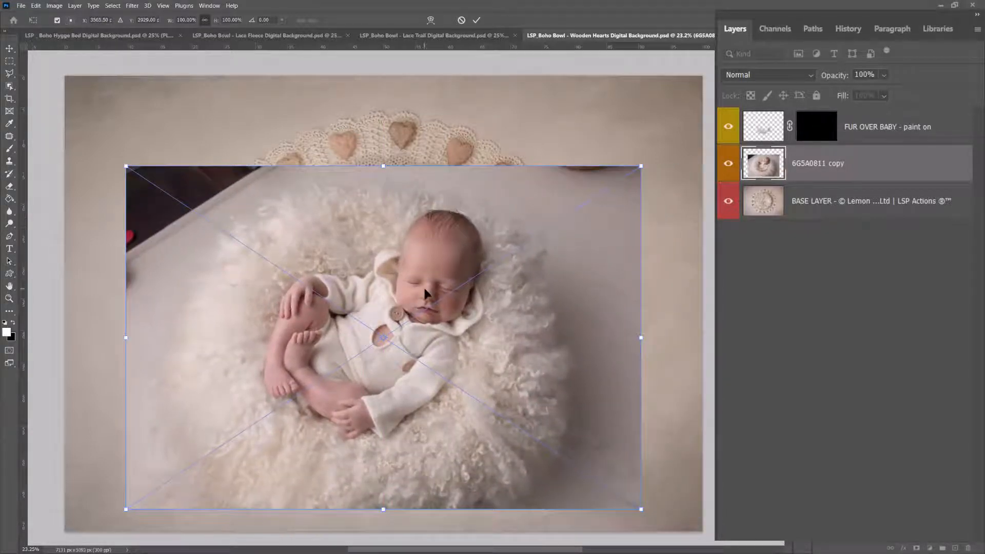
right_click(425, 290)
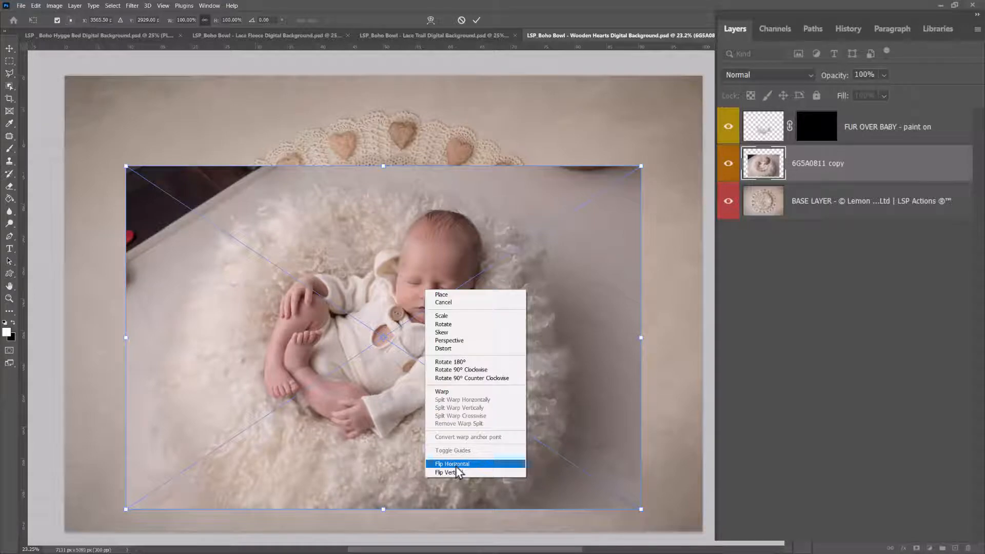
click(411, 283)
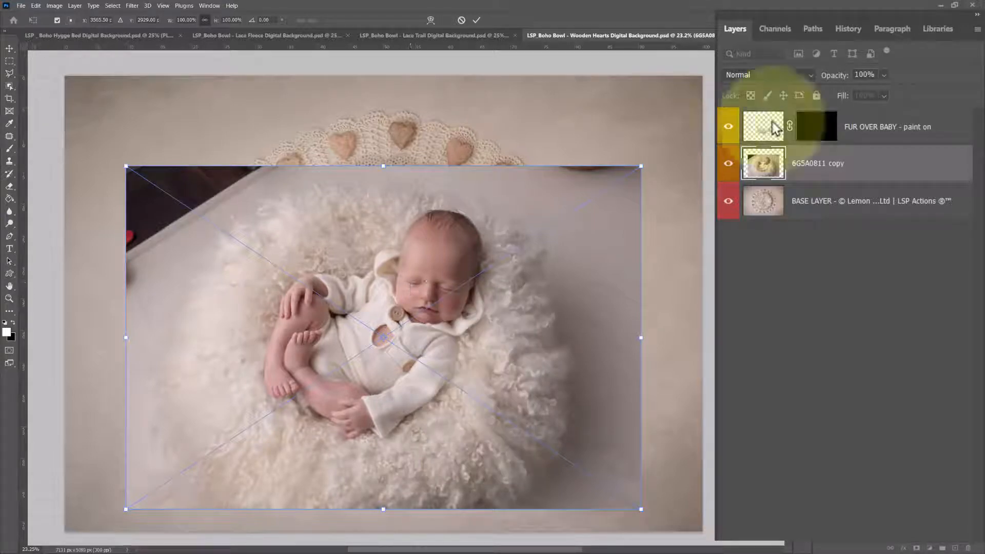
Lower the placed photo's opacity to 67% and rotate it about 13 degrees counter-clockwise over the fur nest
click(883, 74)
click(875, 90)
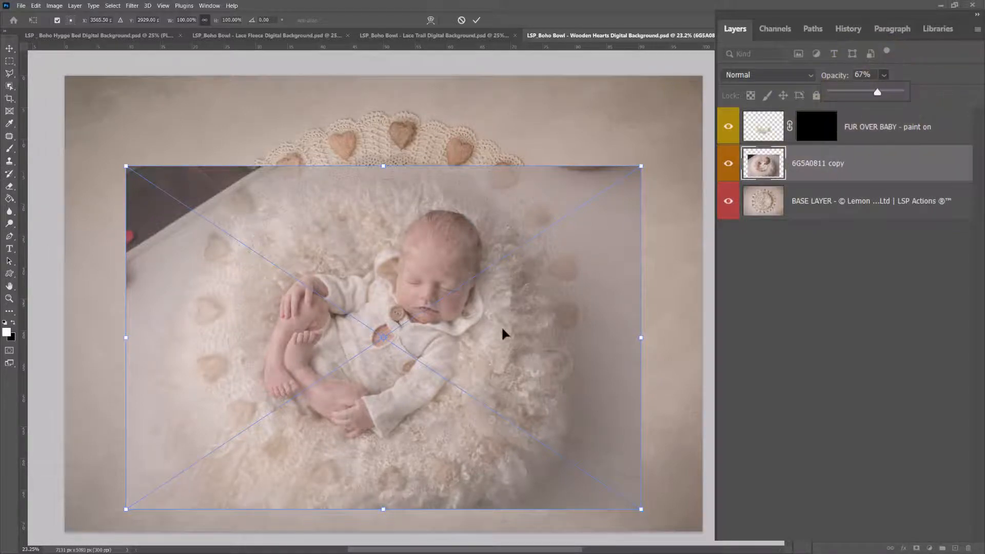
mouse_move(501, 325)
mouse_down()
mouse_move(509, 348)
mouse_move(491, 307)
mouse_move(487, 334)
mouse_move(487, 315)
mouse_up()
drag(658, 322, 648, 253)
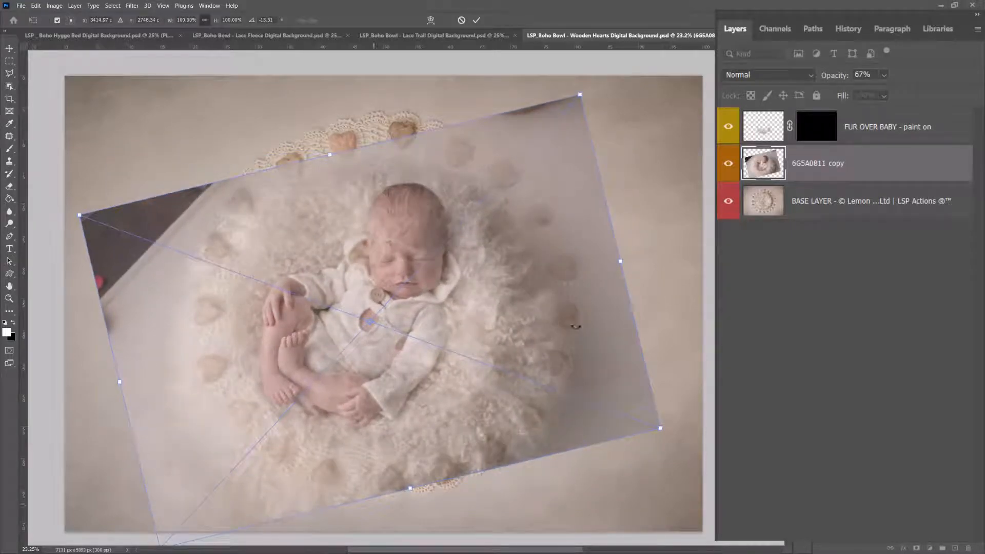
Scale the baby photo down to about 92%, fit it inside the crocheted heart circle, and commit the placement
mouse_move(413, 484)
mouse_down()
mouse_move(391, 393)
mouse_move(404, 472)
mouse_up()
drag(374, 413, 401, 426)
drag(598, 89, 582, 106)
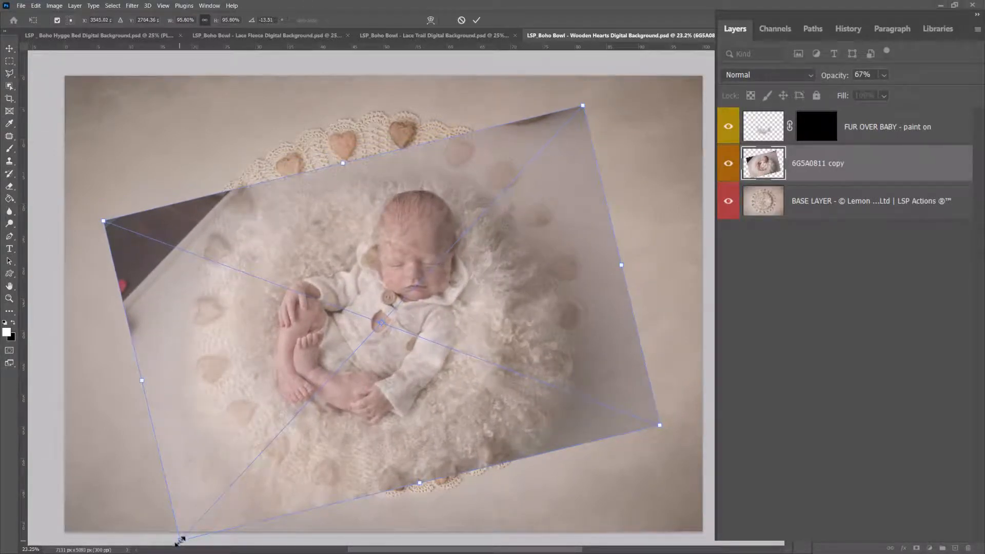
drag(180, 540, 195, 523)
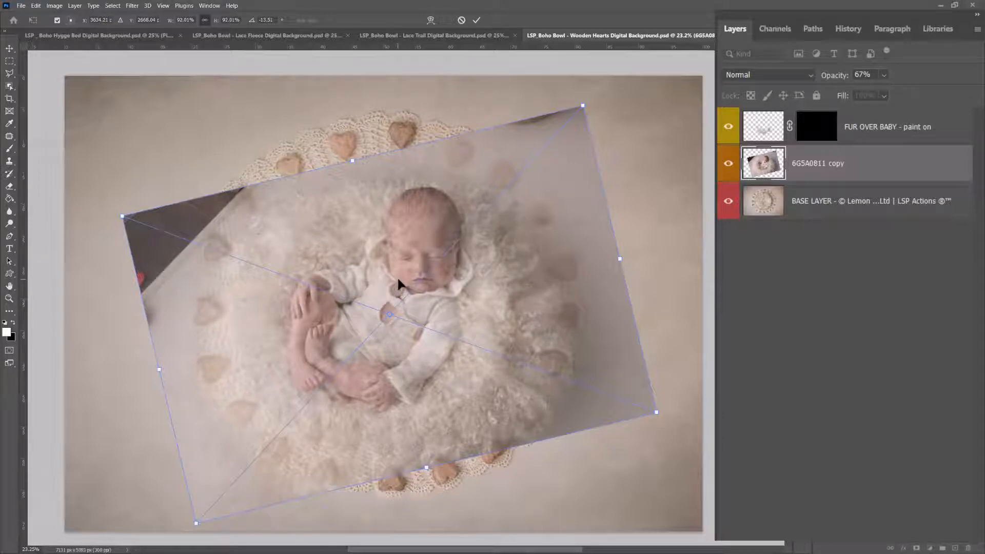
key(Return)
Restore the baby photo's opacity to 100% and nudge it slightly on the fur
key(b)
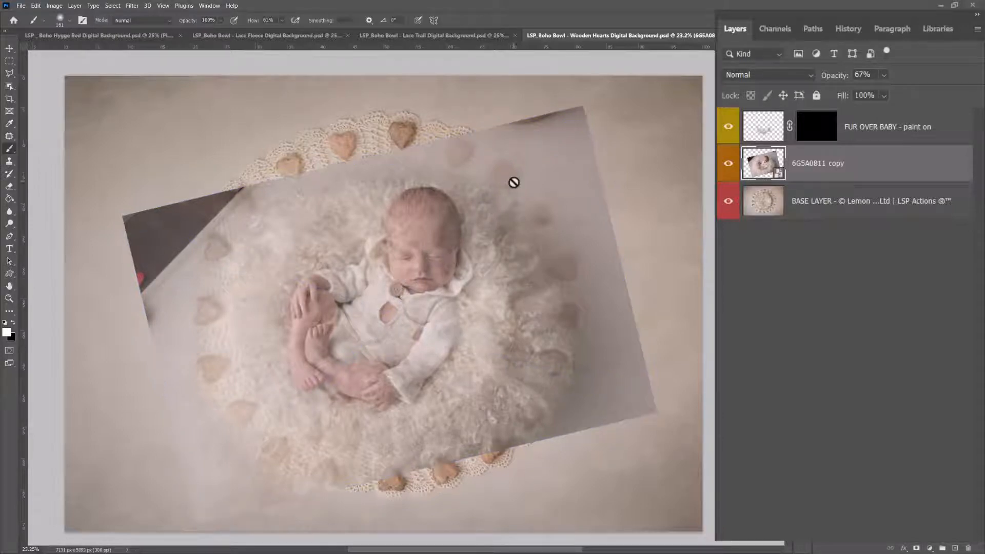
click(884, 75)
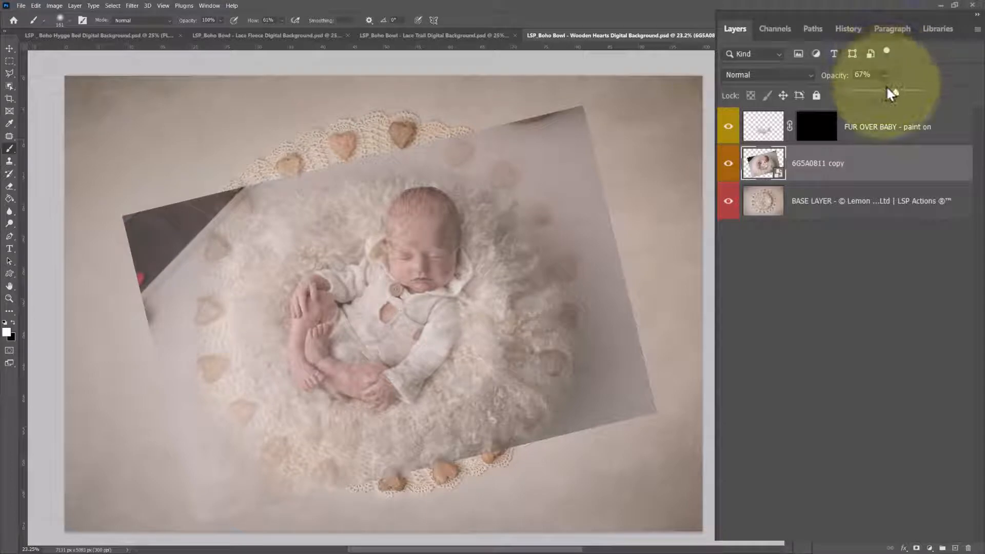
drag(887, 93, 932, 98)
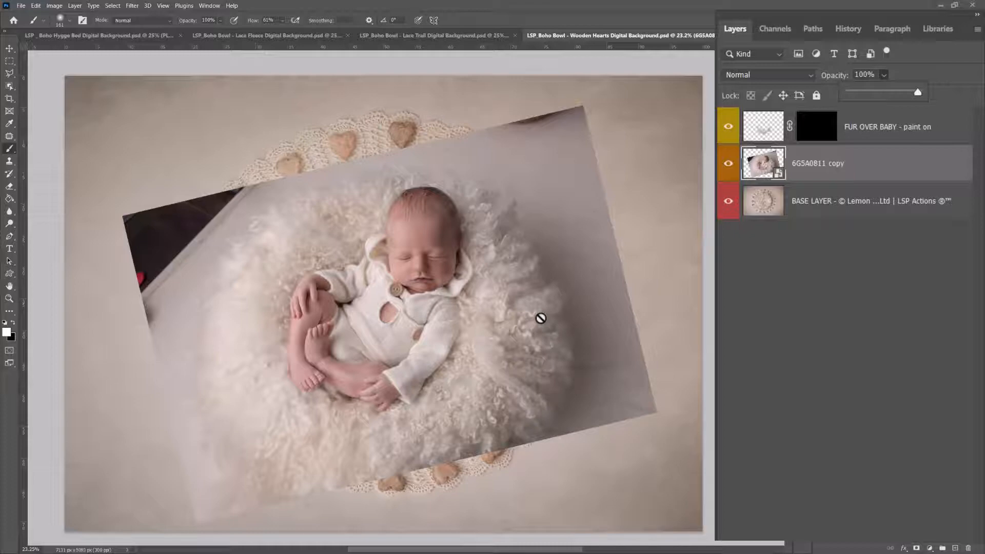
key(h)
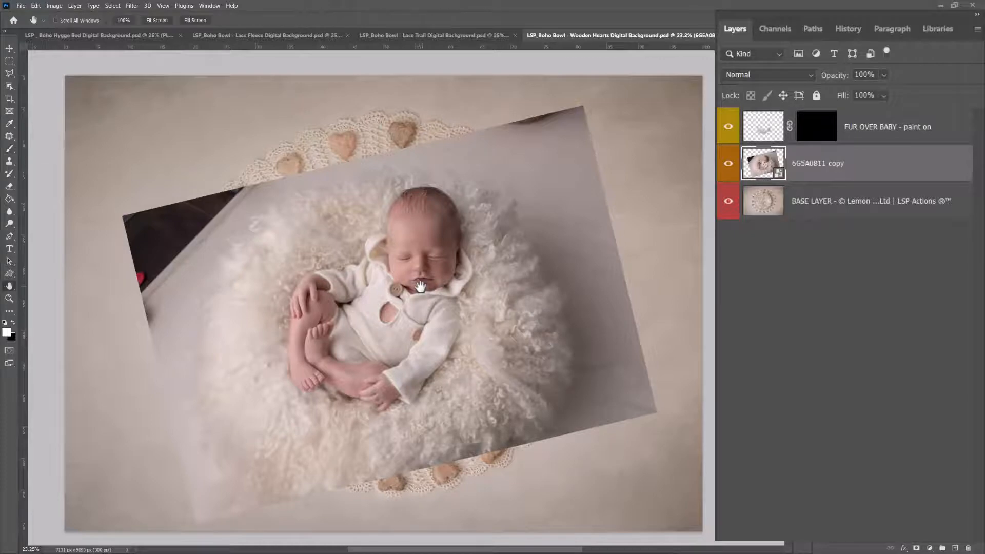
key(v)
drag(420, 287, 419, 288)
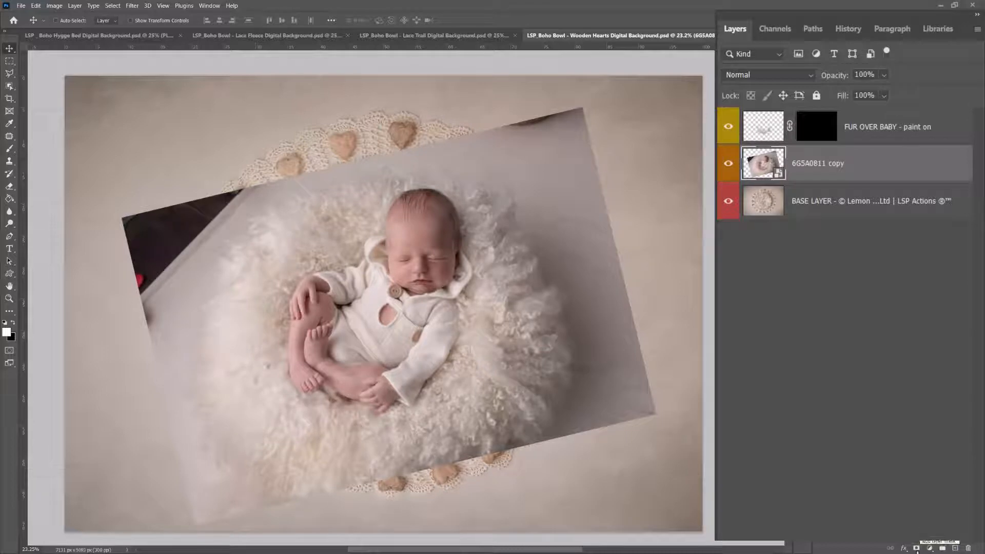
Add a white layer mask to the baby photo and ready the Brush tool with black as foreground colour
click(916, 548)
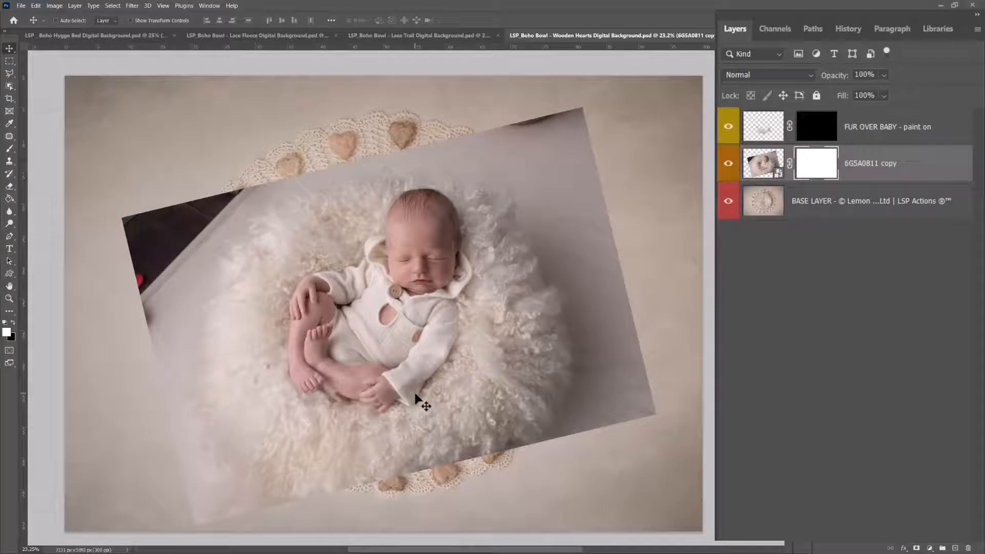
key(b)
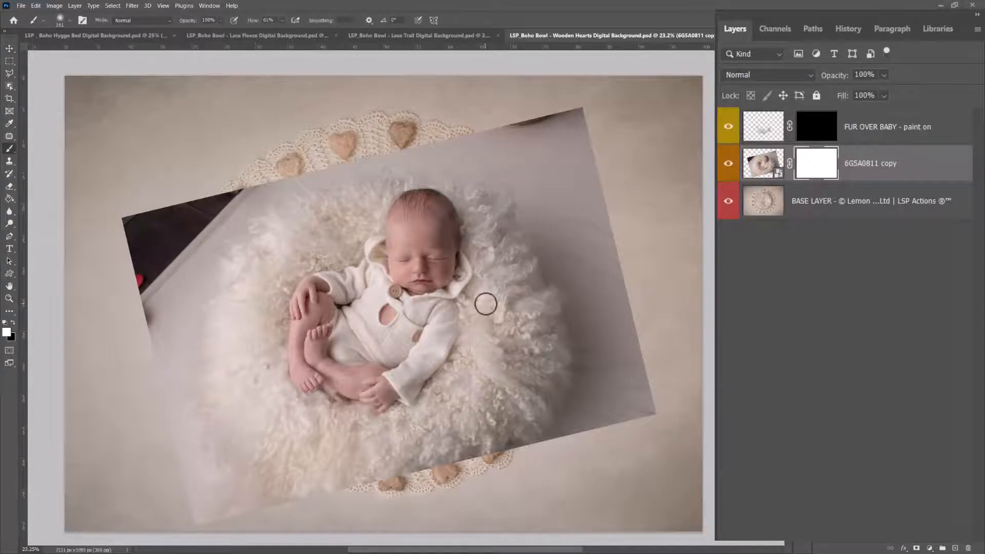
click(13, 322)
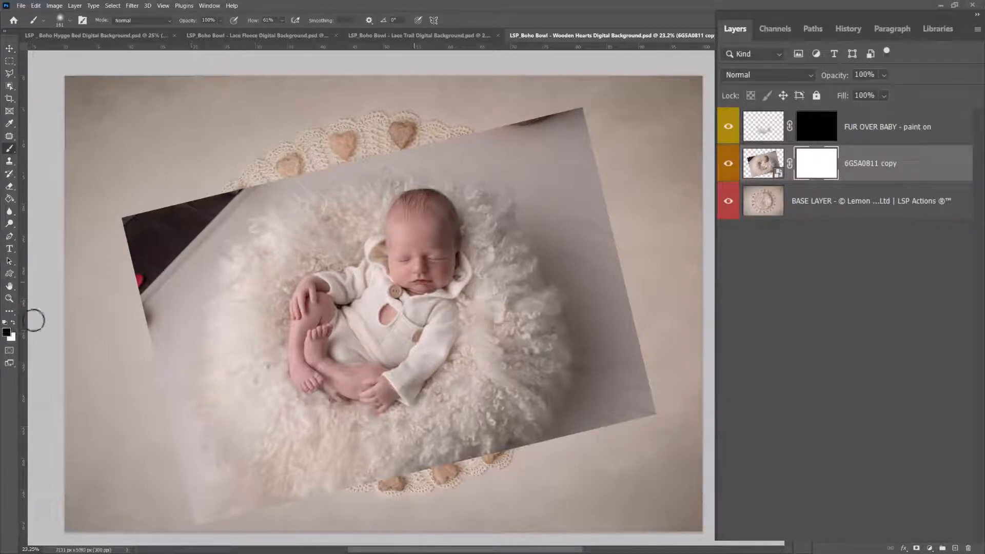
Try masking the fur beside the baby's arm with a hard brush of about 354 px, and undo the stroke
right_click(444, 277)
drag(540, 301, 546, 303)
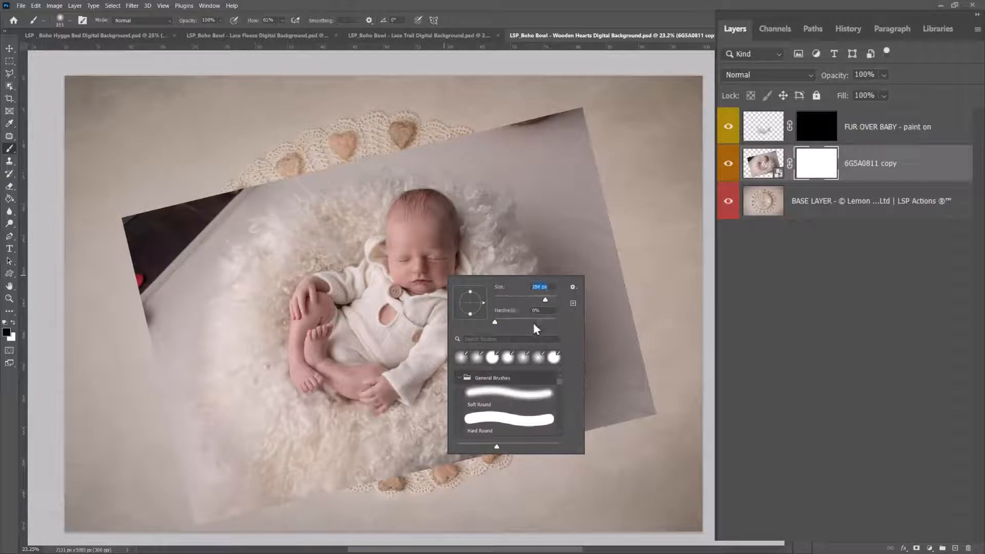
click(532, 321)
click(488, 267)
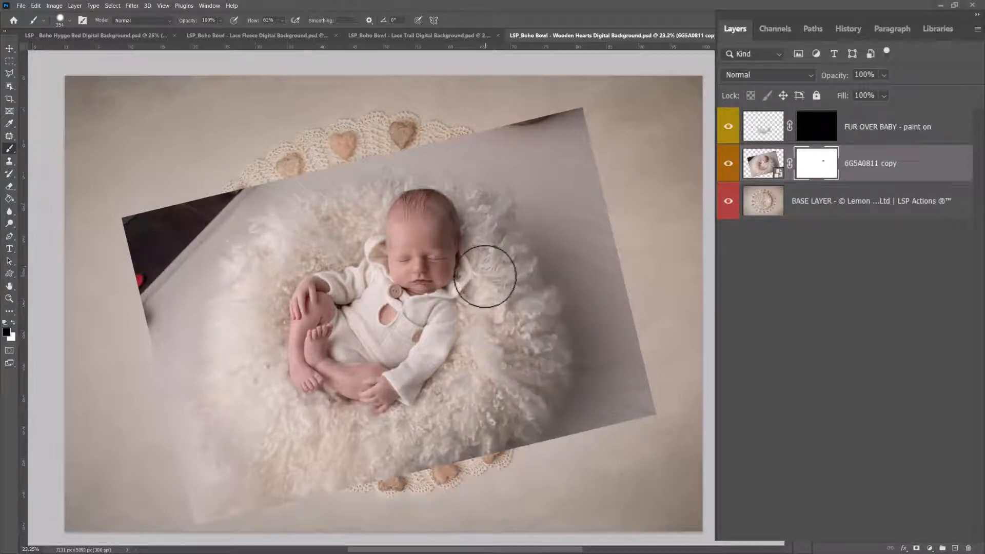
mouse_move(485, 276)
mouse_down()
mouse_move(461, 365)
mouse_move(418, 419)
mouse_up()
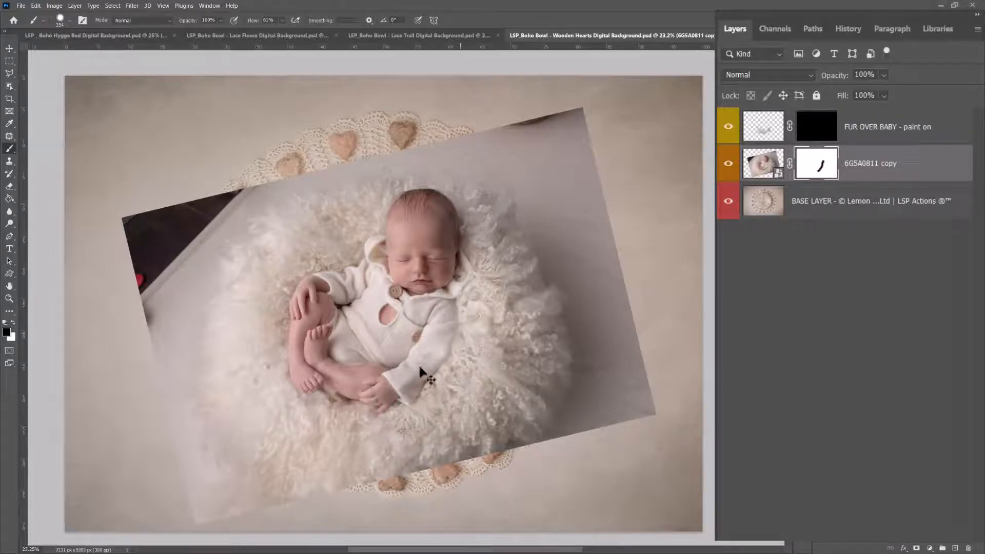
key(ctrl+z)
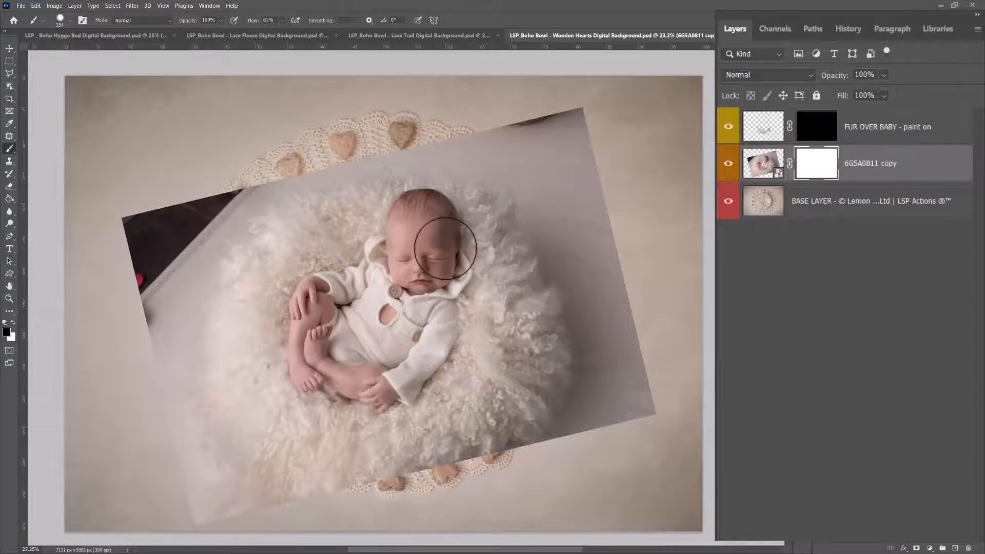
Set the brush to 0% hardness and about 489 px, and dab black on the mask over the photo's upper-right background
right_click(436, 286)
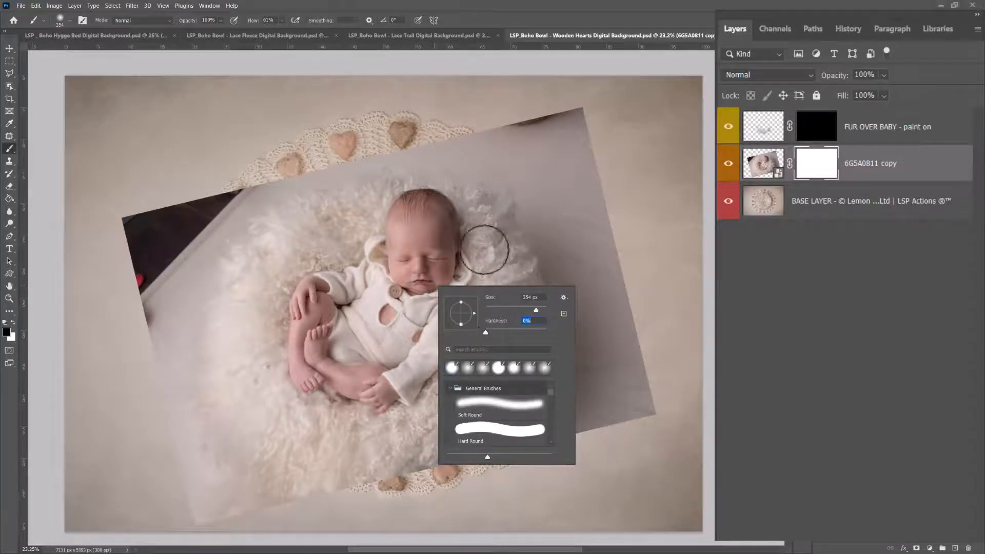
right_click(486, 214)
drag(588, 237, 591, 237)
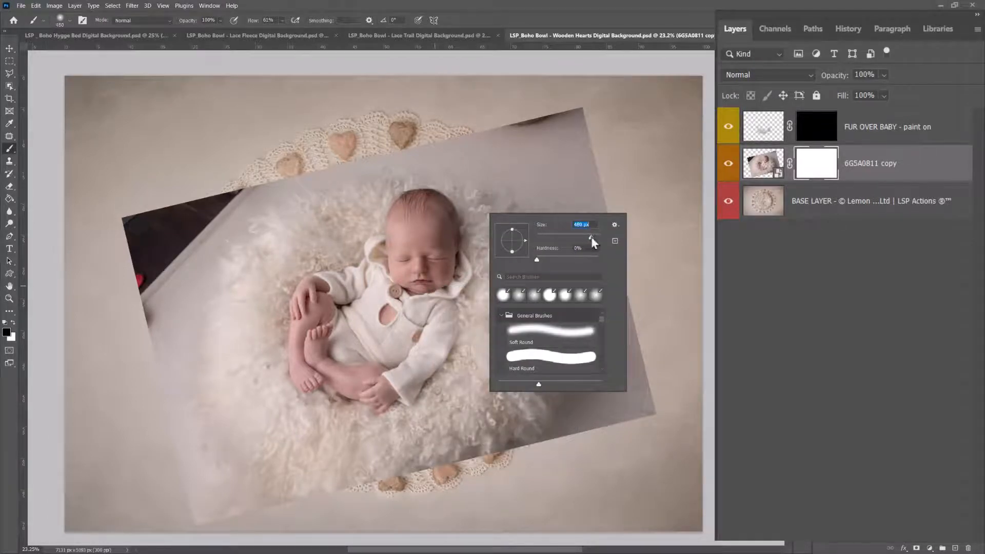
key(Return)
click(545, 197)
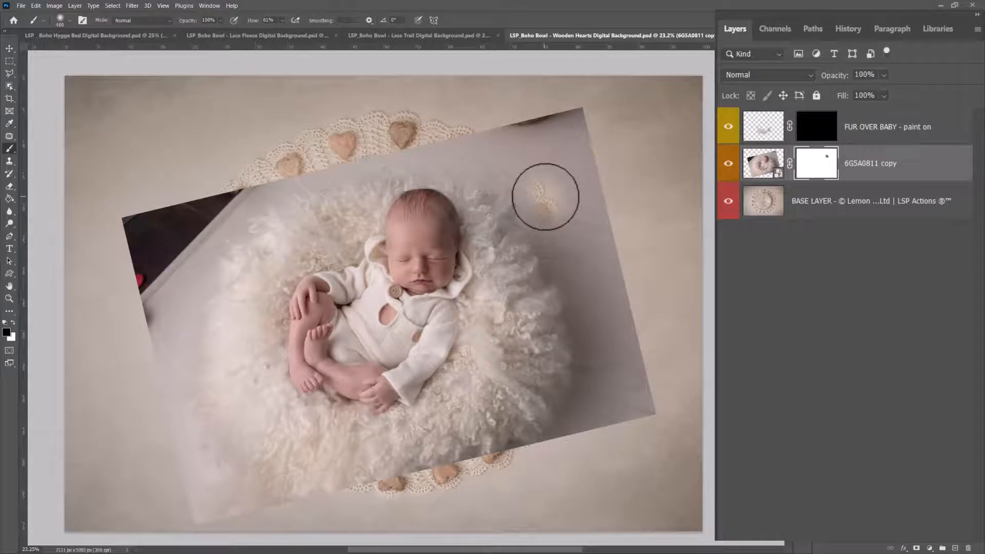
Enlarge the soft brush to 1400 px and mask out the photo's background on both sides of and below the baby
key(bracketright)
key(bracketright)
key(bracketright)
key(bracketright)
key(bracketright)
key(bracketright)
key(bracketright)
key(bracketright)
key(bracketright)
key(bracketright)
mouse_move(555, 208)
mouse_down()
mouse_move(540, 156)
mouse_move(590, 169)
mouse_move(603, 380)
mouse_move(581, 495)
mouse_move(600, 359)
mouse_move(598, 287)
mouse_move(579, 410)
mouse_move(544, 477)
mouse_move(487, 503)
mouse_move(401, 518)
mouse_move(410, 513)
mouse_up()
mouse_move(114, 360)
mouse_down()
mouse_move(123, 328)
mouse_move(159, 436)
mouse_move(154, 333)
mouse_move(224, 184)
mouse_move(215, 200)
mouse_move(287, 152)
mouse_up()
Mask out the leftover photo background above the baby's head and around the fur with a smaller soft brush
right_click(294, 150)
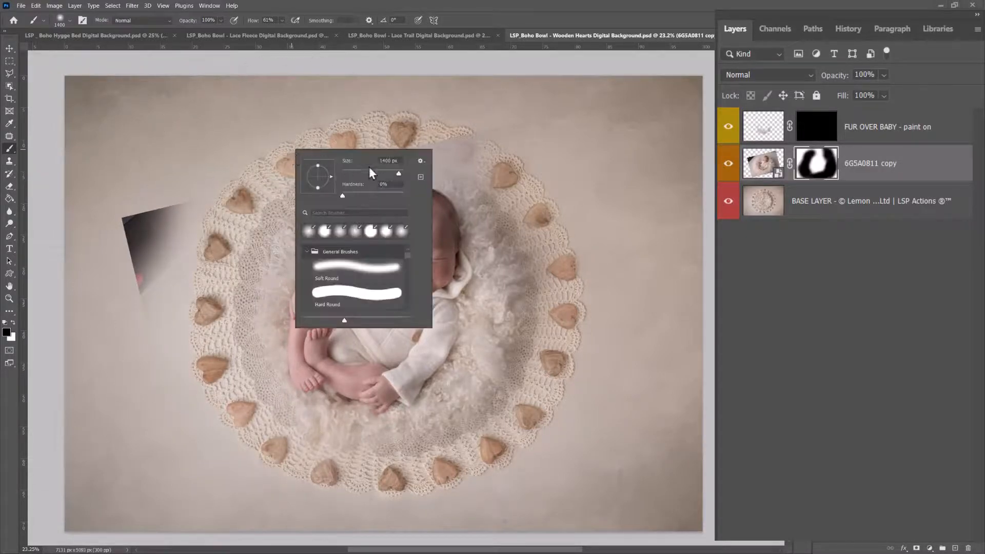
click(396, 171)
click(462, 137)
key(z)
click(442, 166)
click(443, 167)
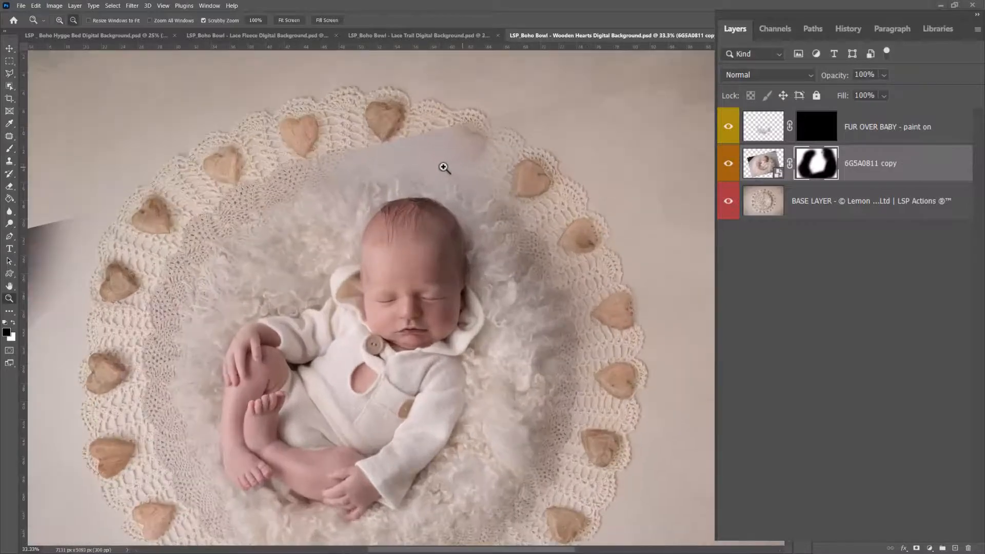
key(b)
mouse_move(569, 113)
mouse_down()
mouse_move(504, 149)
mouse_move(518, 180)
mouse_move(403, 149)
mouse_move(416, 150)
mouse_move(328, 155)
mouse_move(340, 155)
mouse_move(228, 179)
mouse_move(204, 212)
mouse_move(212, 253)
mouse_move(160, 335)
mouse_move(159, 426)
mouse_move(193, 489)
mouse_move(218, 485)
mouse_move(220, 523)
mouse_move(267, 518)
mouse_up()
Paint white on the mask to restore the baby's foot, and switch the foreground colour back to black
key(space)
drag(268, 518, 248, 396)
key(x)
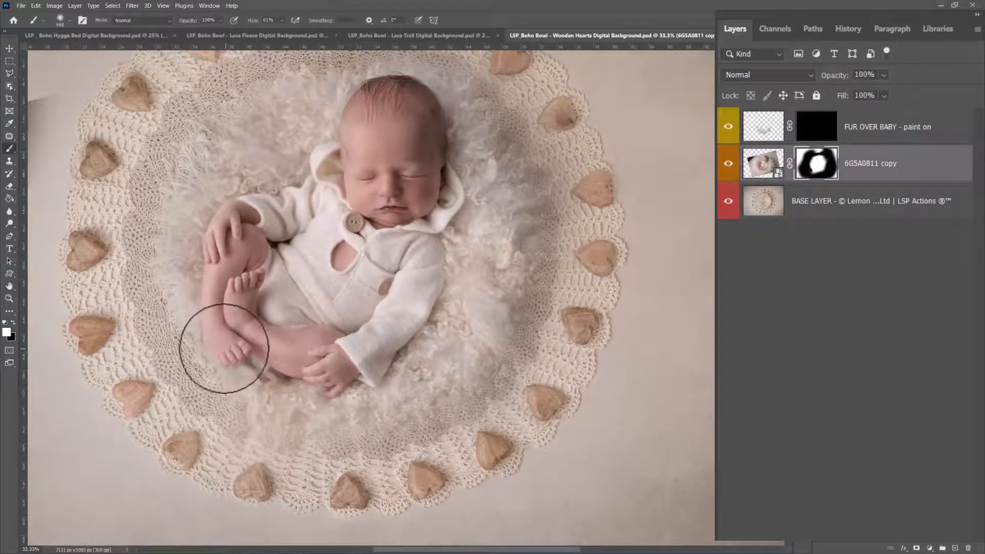
key(x)
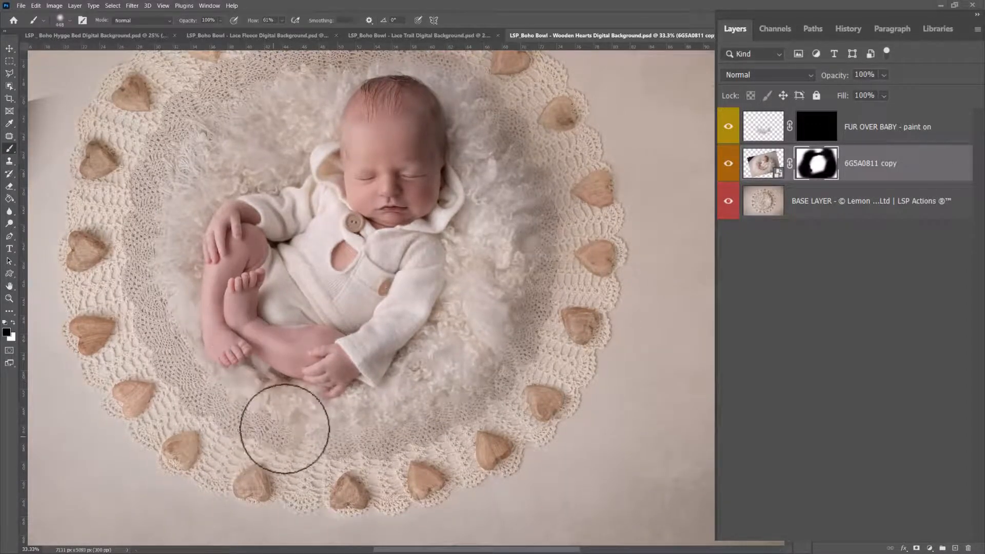
Mask out the leftover photo background below the baby and around the right-hand side of the fur with the soft black brush
mouse_move(285, 428)
mouse_down()
mouse_move(414, 427)
mouse_move(550, 333)
mouse_move(534, 311)
mouse_move(547, 295)
mouse_move(556, 207)
mouse_move(536, 220)
mouse_up()
key(space)
drag(532, 184, 543, 264)
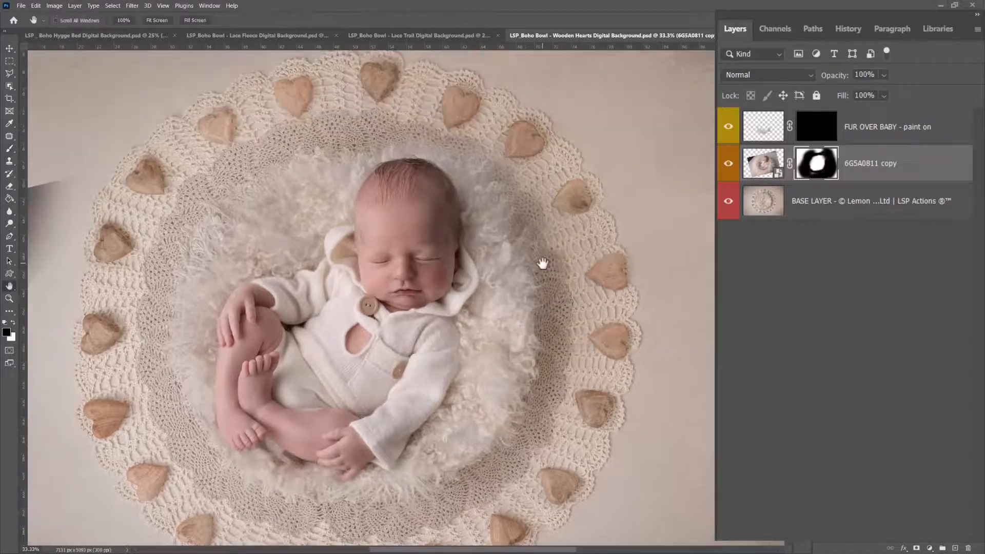
mouse_move(560, 314)
mouse_down()
mouse_move(523, 191)
mouse_move(507, 185)
mouse_move(495, 144)
mouse_up()
Reduce the soft brush to 259 px and mask out the leftover photo background around the baby's head and the upper edge of the fur
key(ctrl+space)
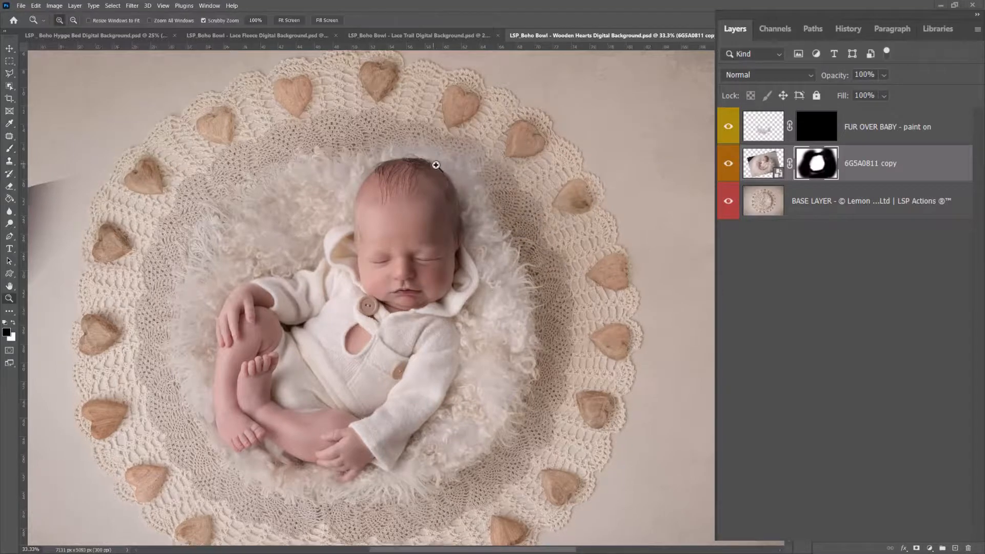
click(436, 165)
right_click(503, 197)
drag(584, 215, 580, 215)
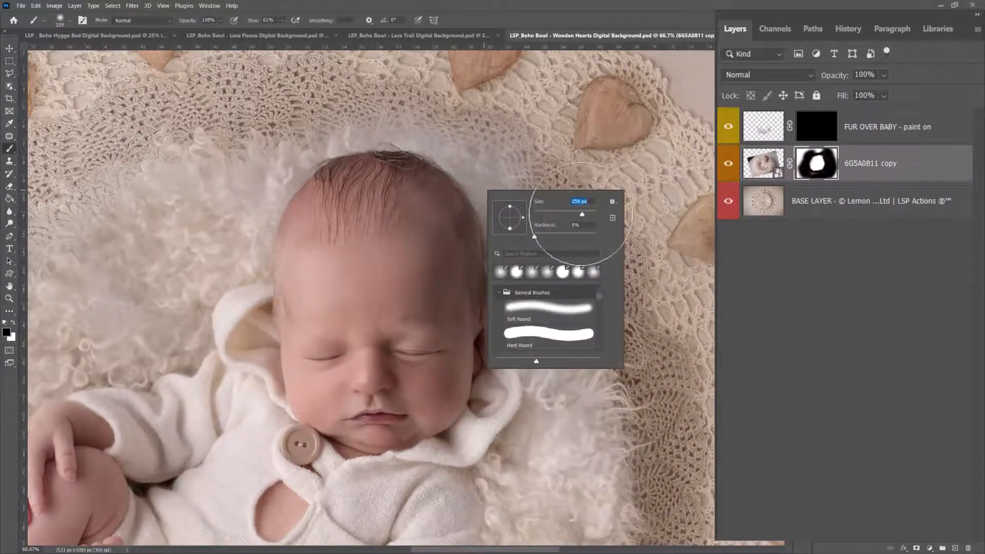
mouse_move(523, 117)
mouse_down()
mouse_move(519, 171)
mouse_move(540, 219)
mouse_move(504, 142)
mouse_move(424, 102)
mouse_move(378, 101)
mouse_move(436, 114)
mouse_move(304, 102)
mouse_move(414, 104)
mouse_move(473, 140)
mouse_move(526, 198)
mouse_move(472, 107)
mouse_move(386, 103)
mouse_move(300, 130)
mouse_move(272, 160)
mouse_move(202, 145)
mouse_move(114, 163)
mouse_up()
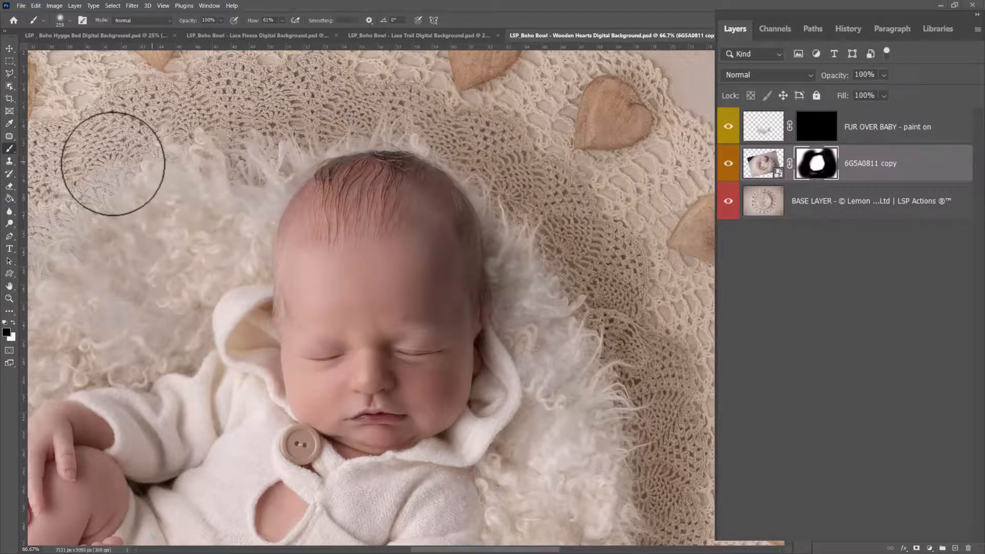
Switch to white with 78% brush hardness and paint on the photo's mask to restore the baby's head
key(x)
right_click(390, 216)
click(487, 261)
click(382, 206)
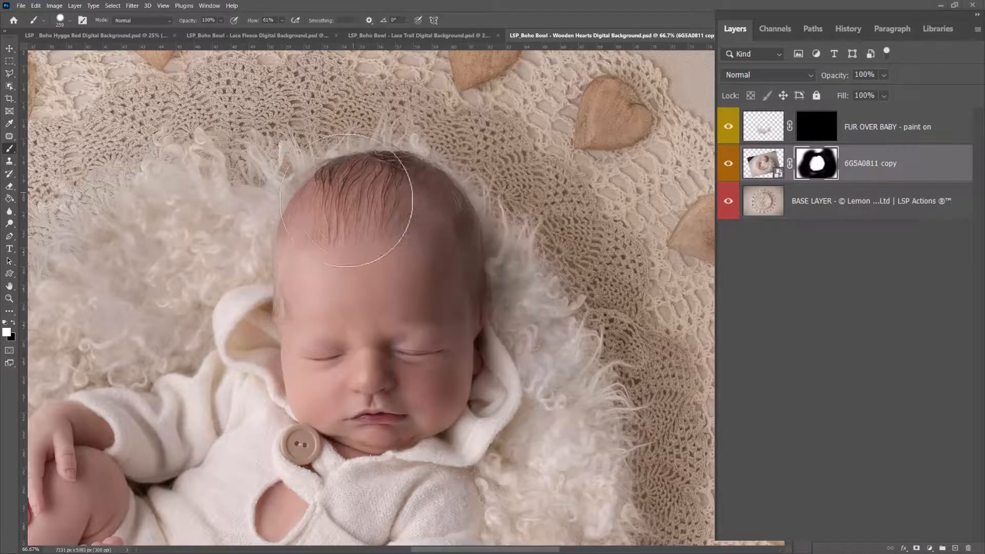
mouse_move(444, 219)
mouse_down()
mouse_move(451, 263)
mouse_move(415, 194)
mouse_move(319, 200)
mouse_move(298, 226)
mouse_move(296, 300)
mouse_move(331, 283)
mouse_move(339, 293)
mouse_move(385, 230)
mouse_up()
Enlarge the brush to about 400 px and paint black on the mask over the dark photo corner left of the doily
alt+click(332, 285)
alt+click(331, 286)
alt+click(331, 285)
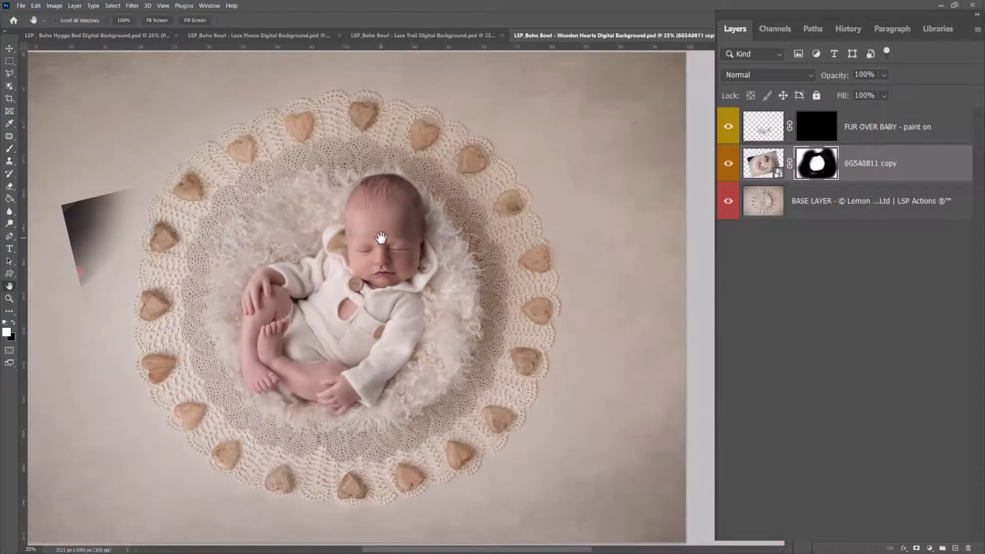
right_click(322, 229)
click(415, 248)
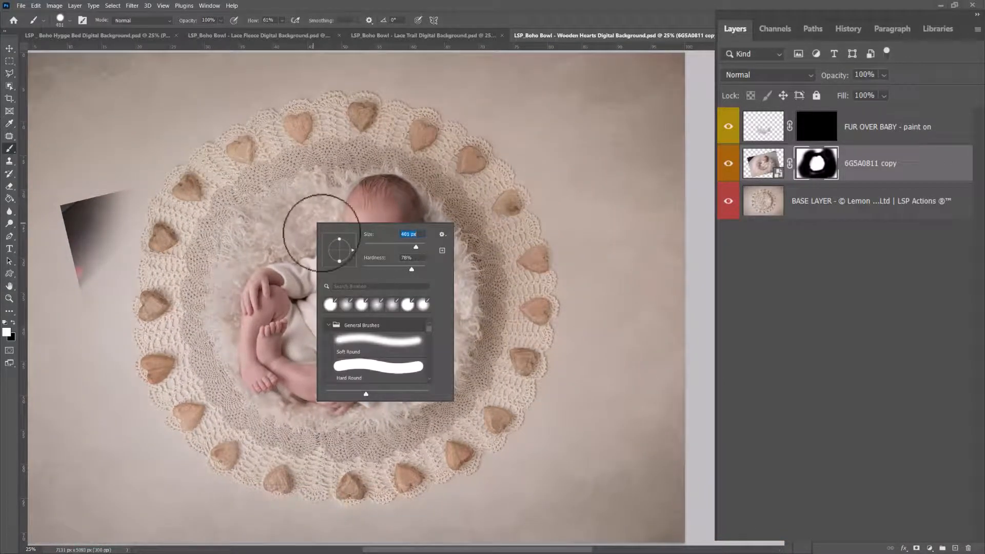
click(201, 216)
key(x)
mouse_move(211, 205)
mouse_down()
mouse_move(197, 149)
mouse_move(105, 230)
mouse_move(116, 212)
mouse_move(99, 200)
mouse_move(116, 153)
mouse_up()
Compare the composite with the baby photo layer and its mask switched off and on, and examine the blend around the fur
alt+click(293, 255)
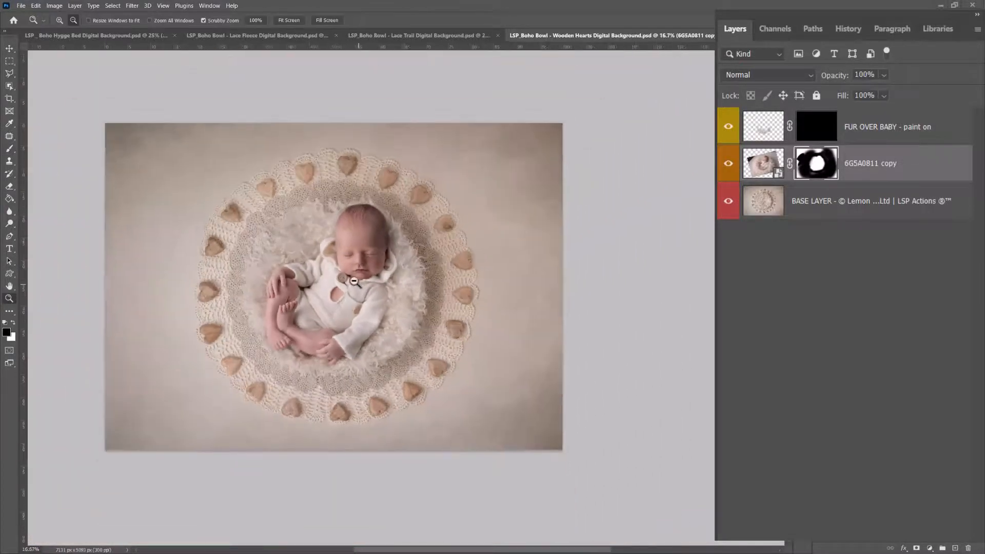
click(728, 167)
click(727, 168)
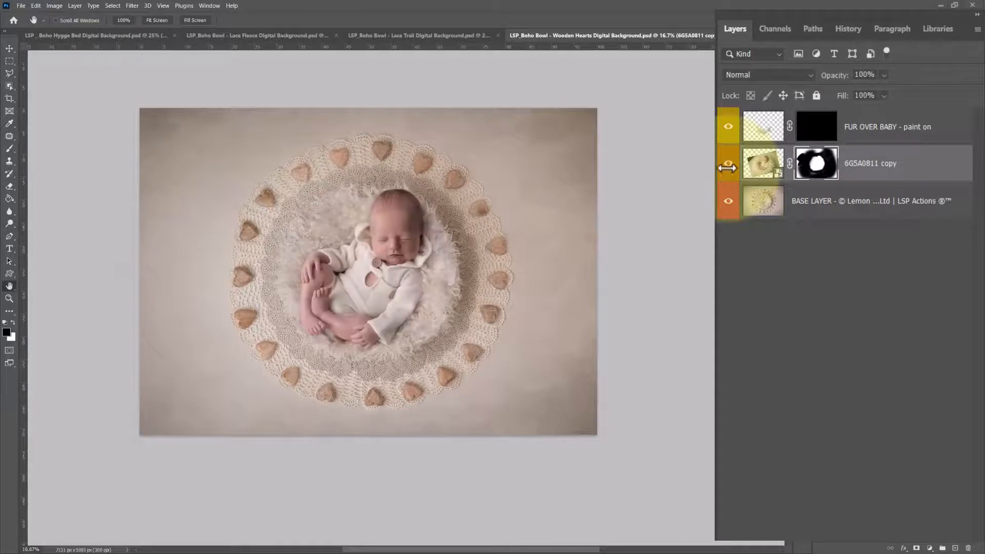
shift+click(832, 159)
shift+click(832, 159)
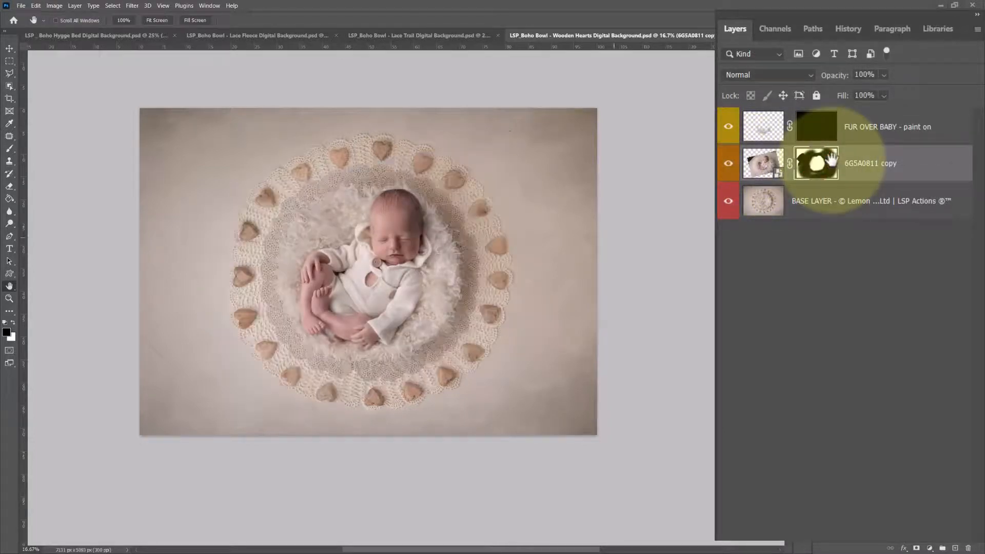
ctrl+click(420, 326)
ctrl+click(420, 327)
ctrl+click(419, 326)
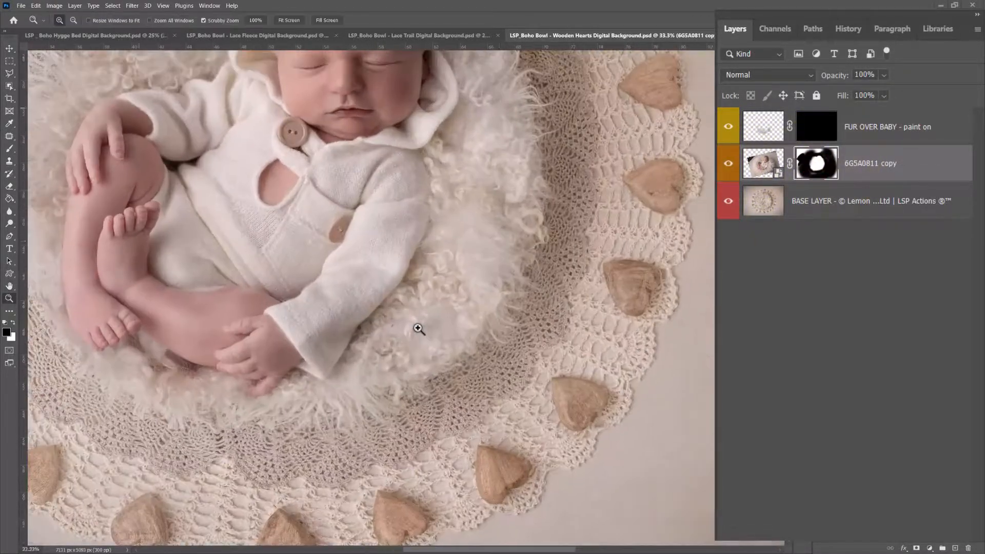
alt+click(467, 249)
alt+click(468, 244)
alt+click(469, 244)
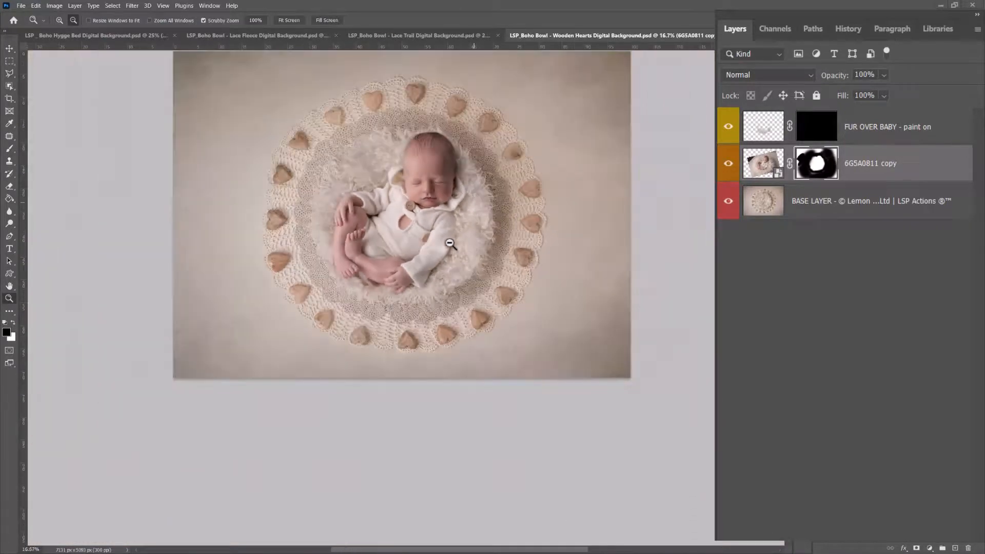
alt+click(412, 244)
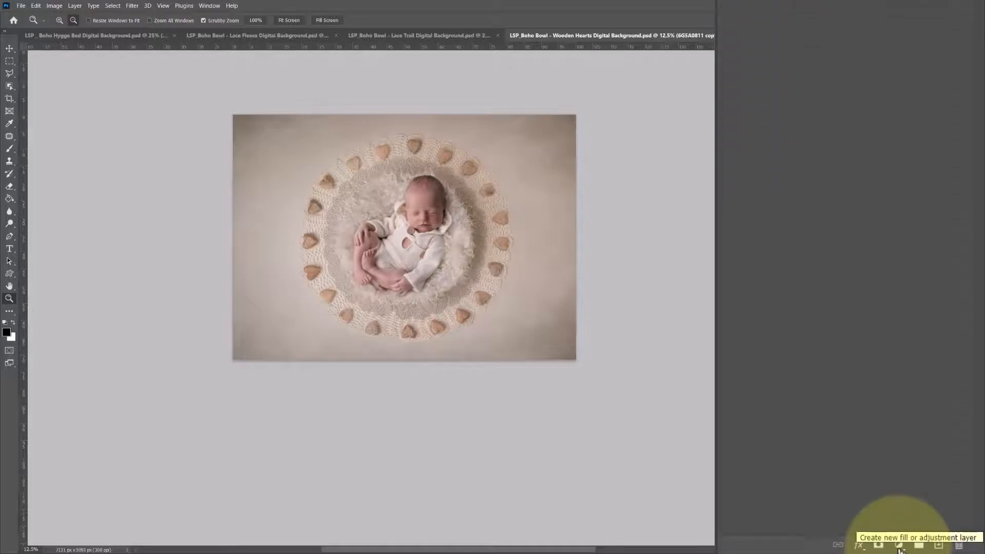
Add a Levels adjustment layer clipped to the baby photo layer and set its midtones to about 0.76
click(898, 546)
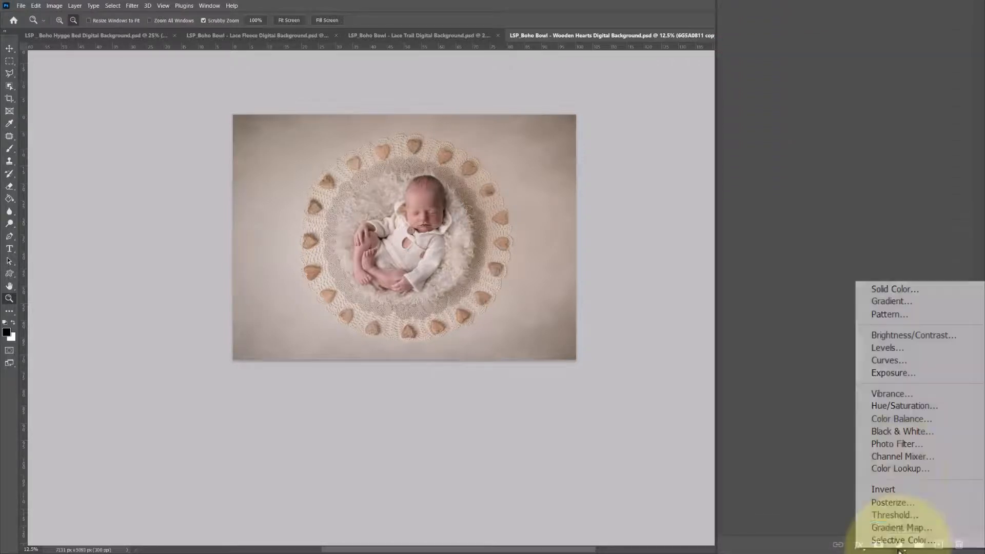
click(891, 351)
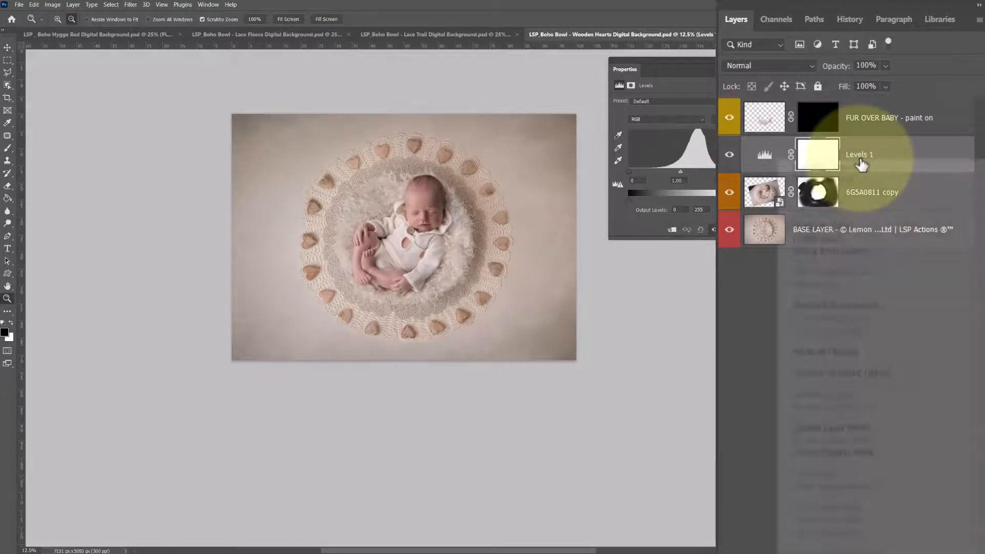
right_click(846, 153)
click(850, 451)
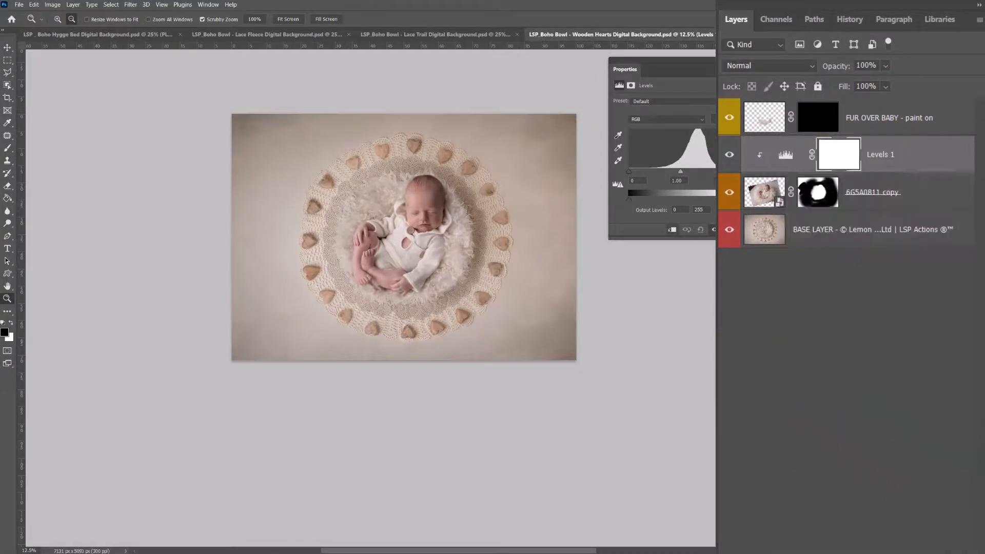
drag(680, 176, 687, 179)
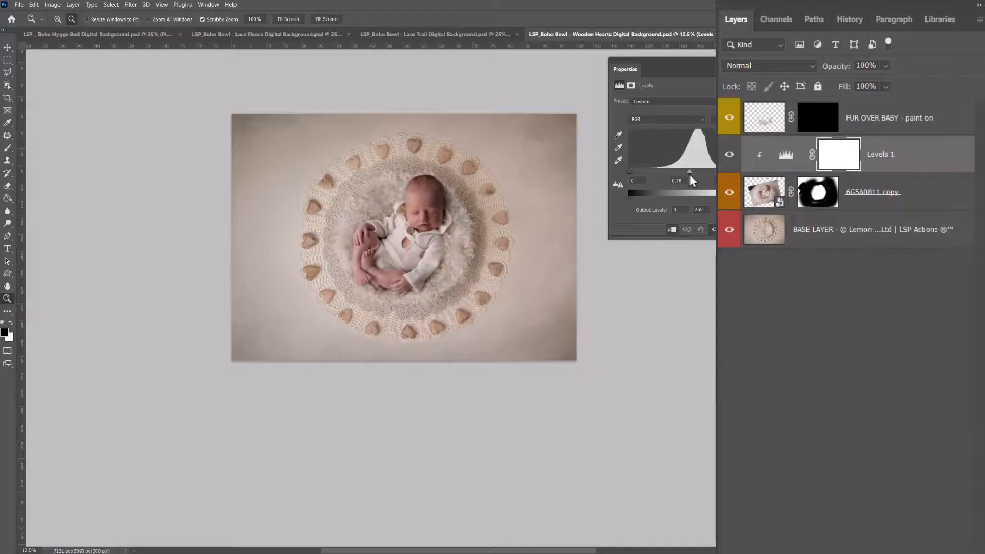
Invert the Levels mask to black and paint white with a 448 px, 0% hardness brush over the baby's right-hand side and nearby fur
click(830, 163)
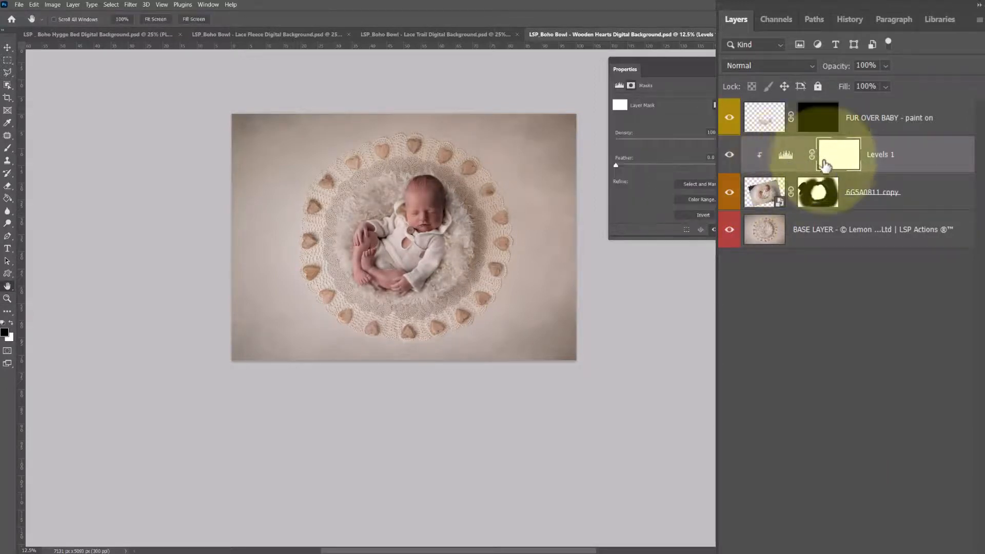
key(ctrl+i)
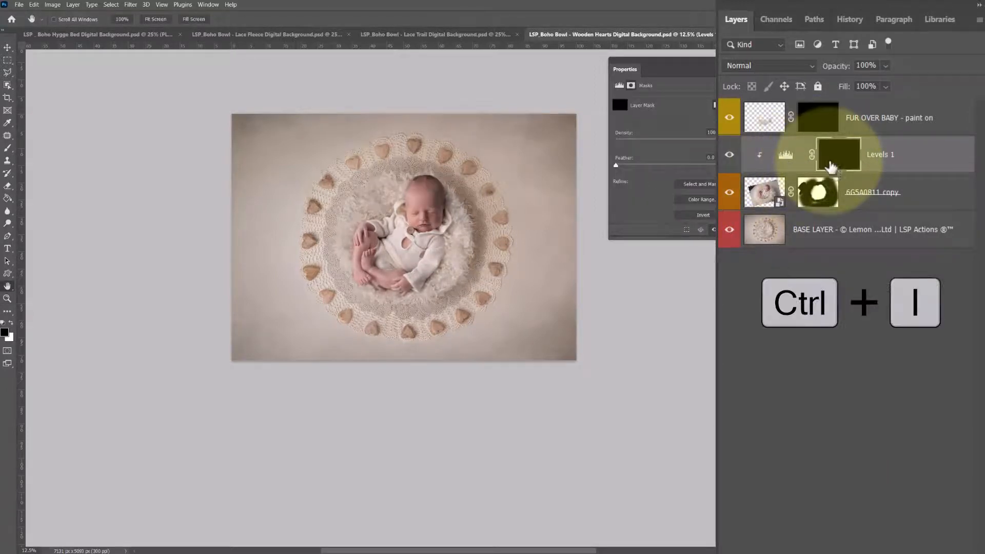
key(b)
right_click(441, 230)
drag(545, 253, 489, 276)
click(446, 220)
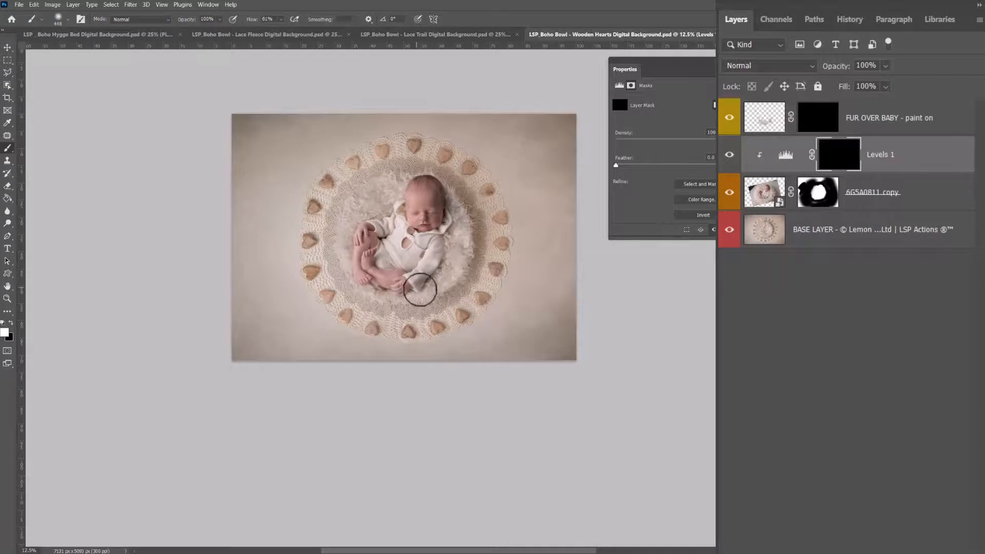
drag(449, 227, 449, 206)
Compare the Levels effect off and on, set its midtones to 0.92, and delete the Levels adjustment layer
click(727, 160)
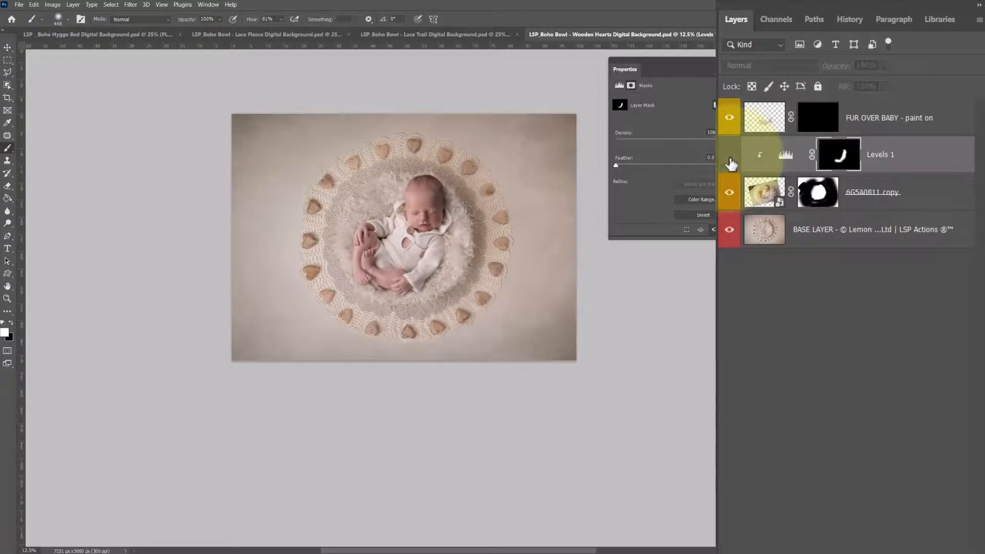
click(728, 156)
click(784, 155)
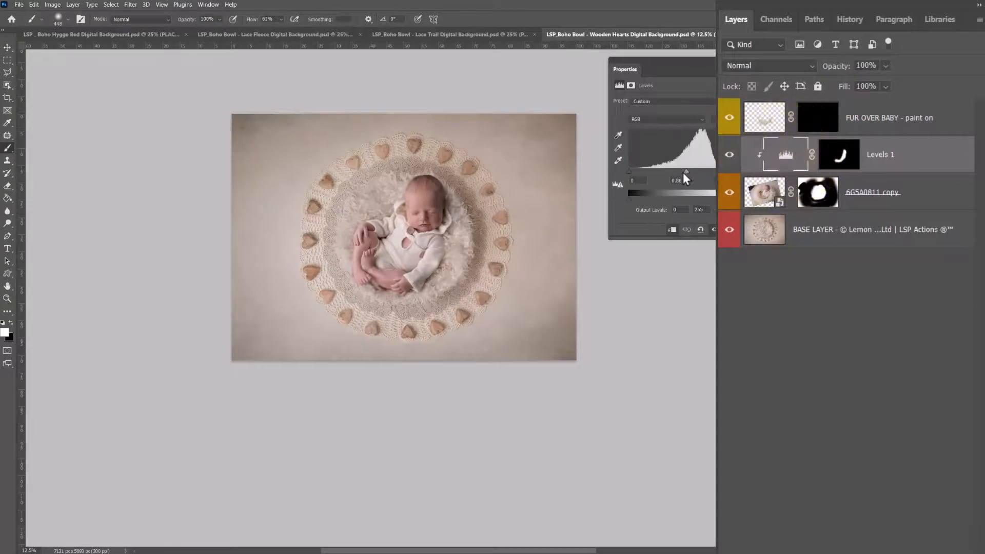
mouse_move(685, 178)
mouse_down()
mouse_move(659, 171)
mouse_move(683, 172)
mouse_up()
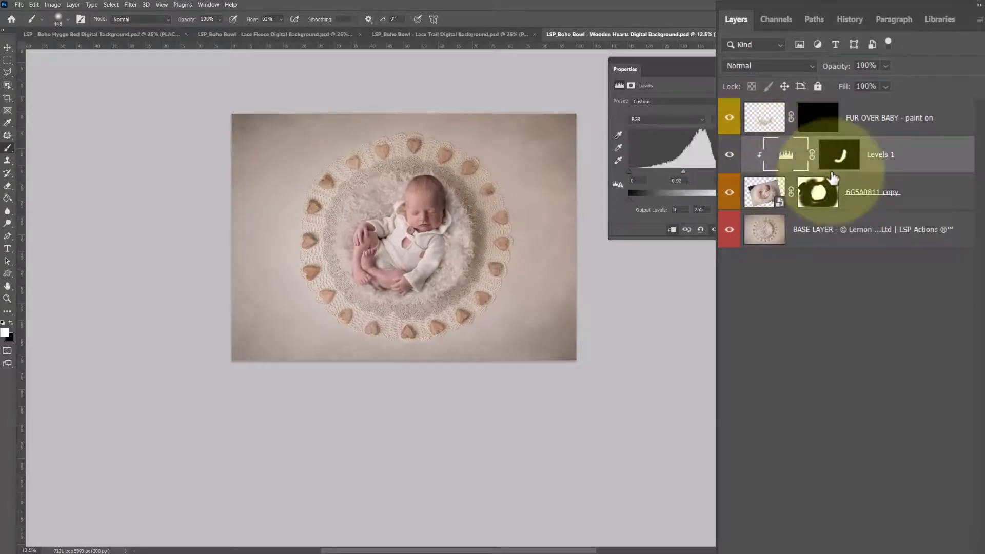
key(Delete)
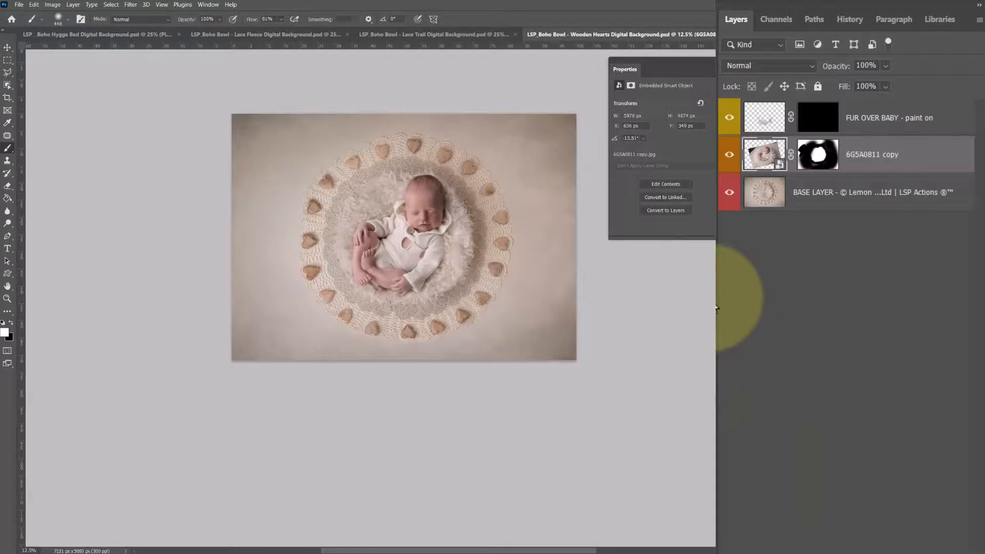
Put the layer properties away and examine the composite and the list of LSP newborn background actions
key(z)
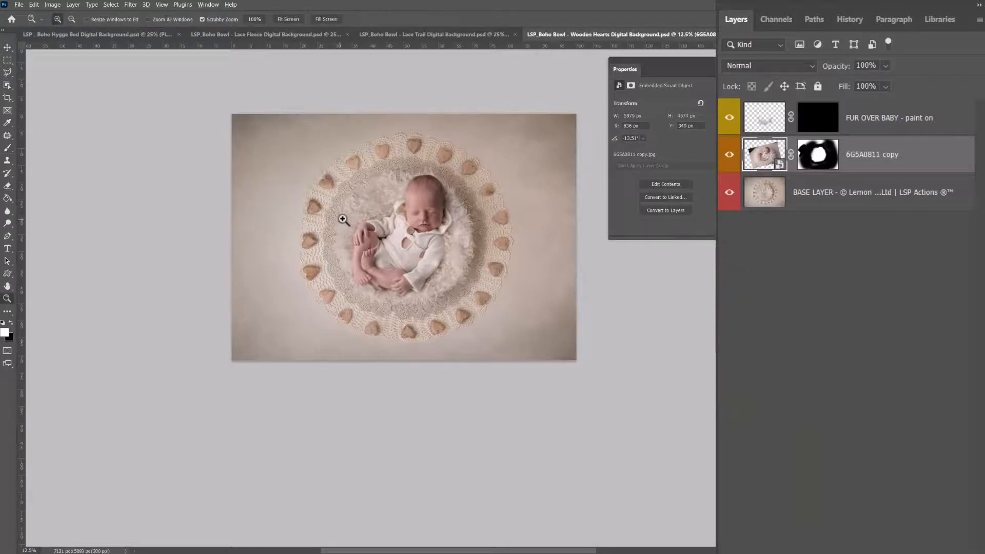
mouse_move(340, 219)
mouse_down()
mouse_move(374, 229)
mouse_move(355, 229)
mouse_up()
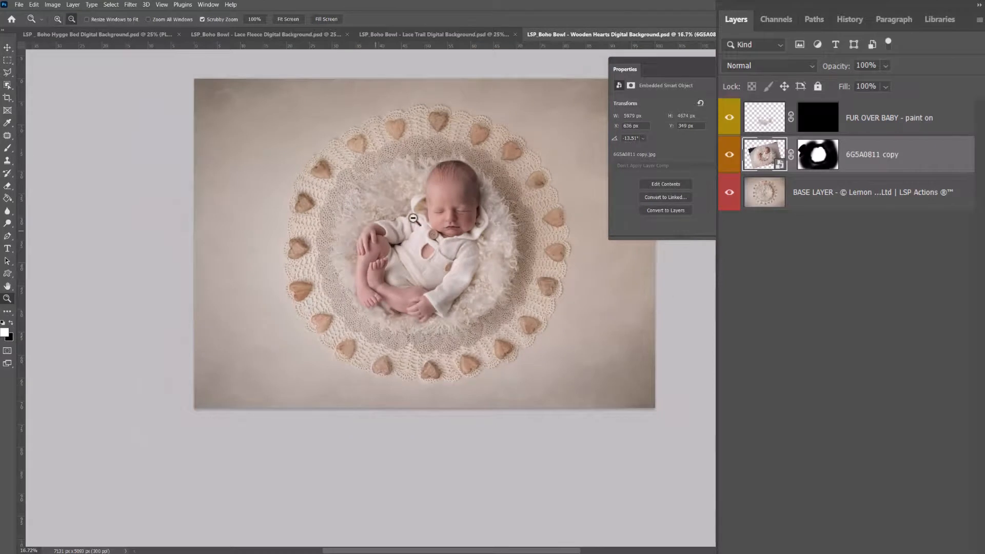
key(h)
drag(451, 212, 422, 229)
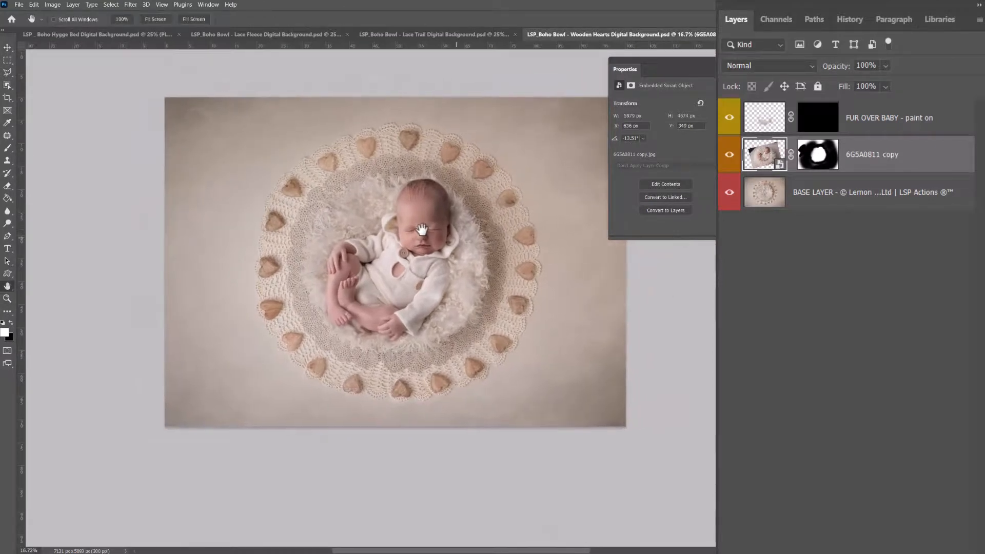
click(718, 60)
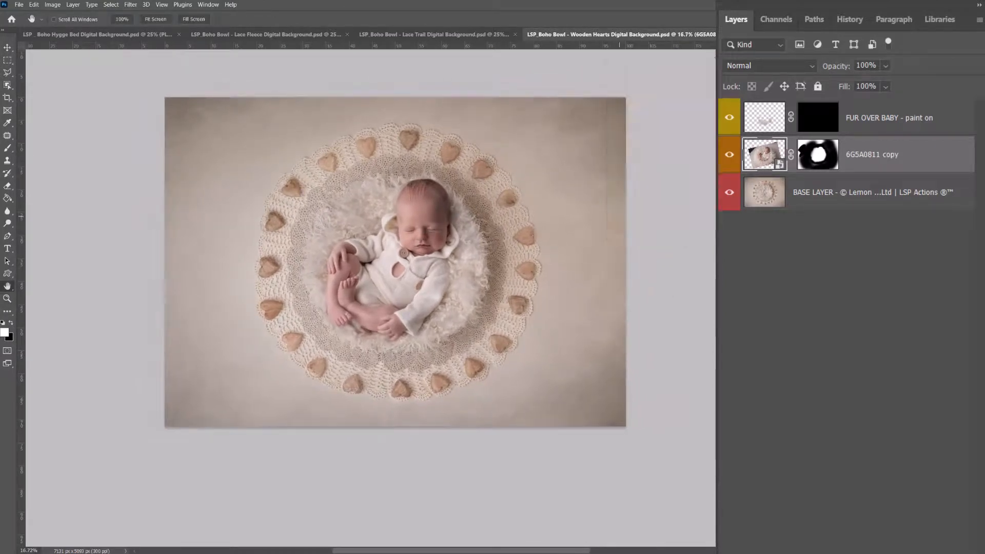
key(z)
drag(397, 229, 411, 232)
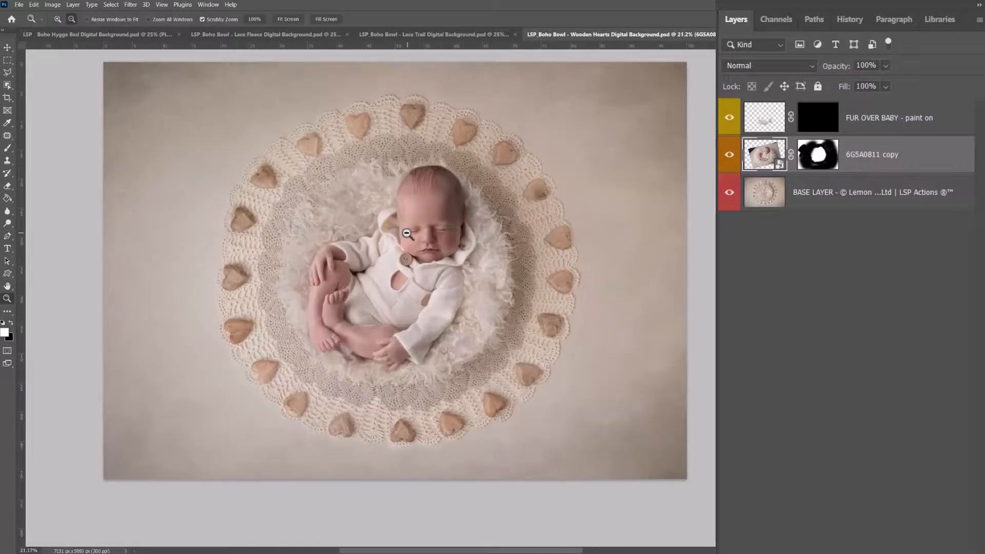
click(801, 46)
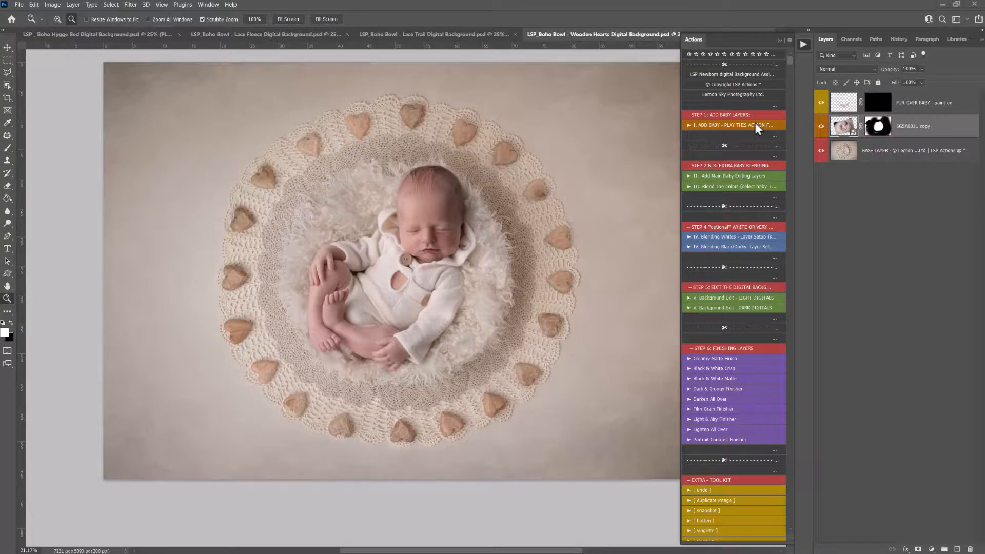
click(780, 40)
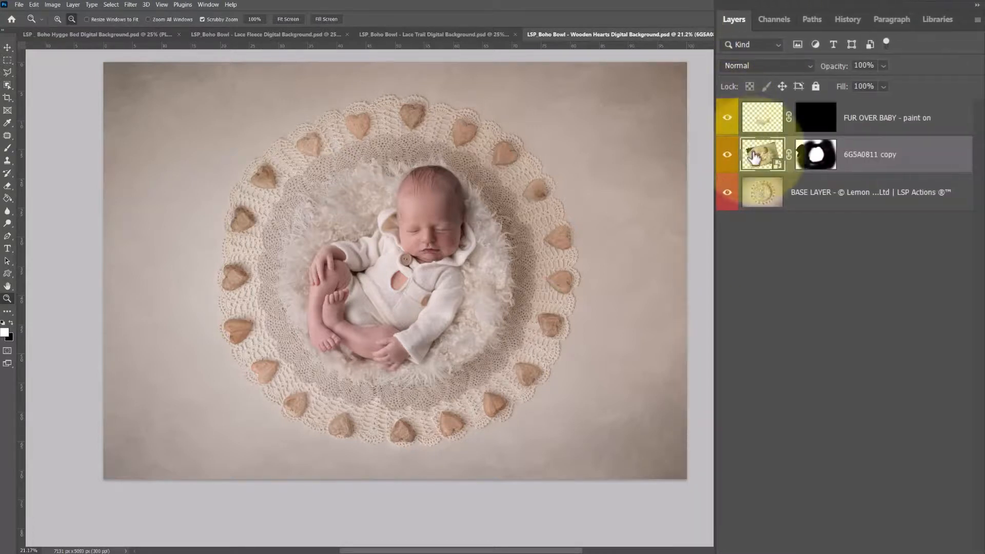
Paint white on the FUR OVER BABY mask with a 495 px soft brush to bring fur over the baby's legs and lower body
click(803, 124)
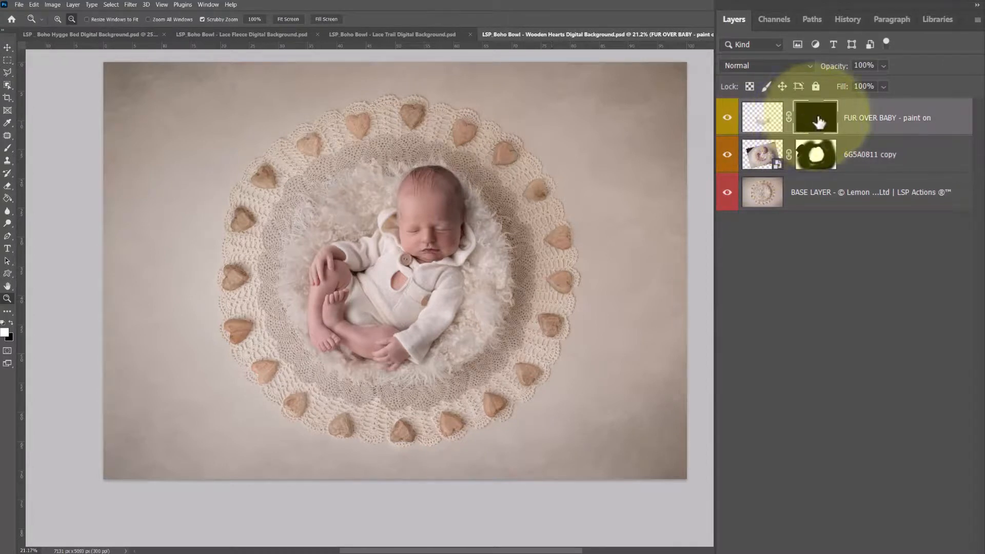
key(b)
right_click(470, 281)
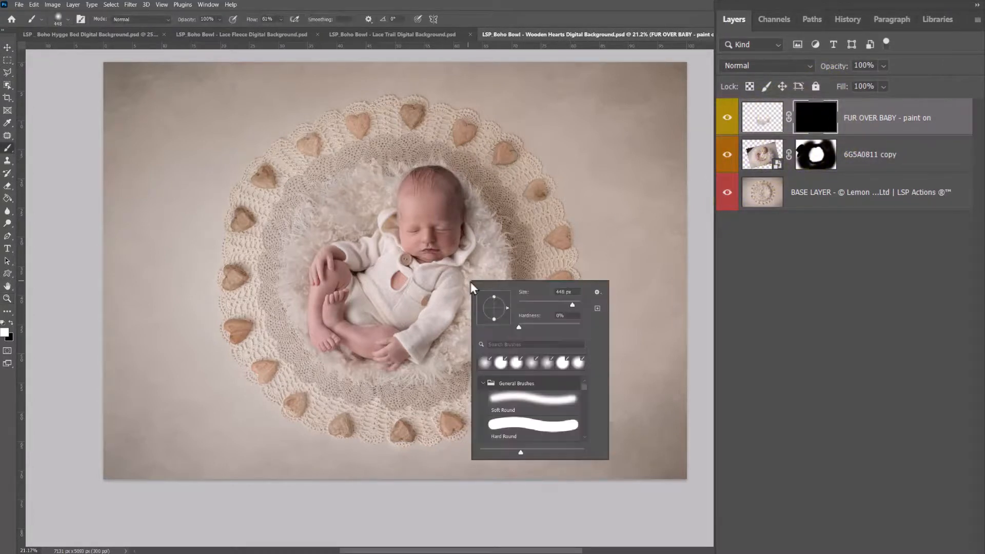
drag(572, 305, 573, 305)
click(823, 116)
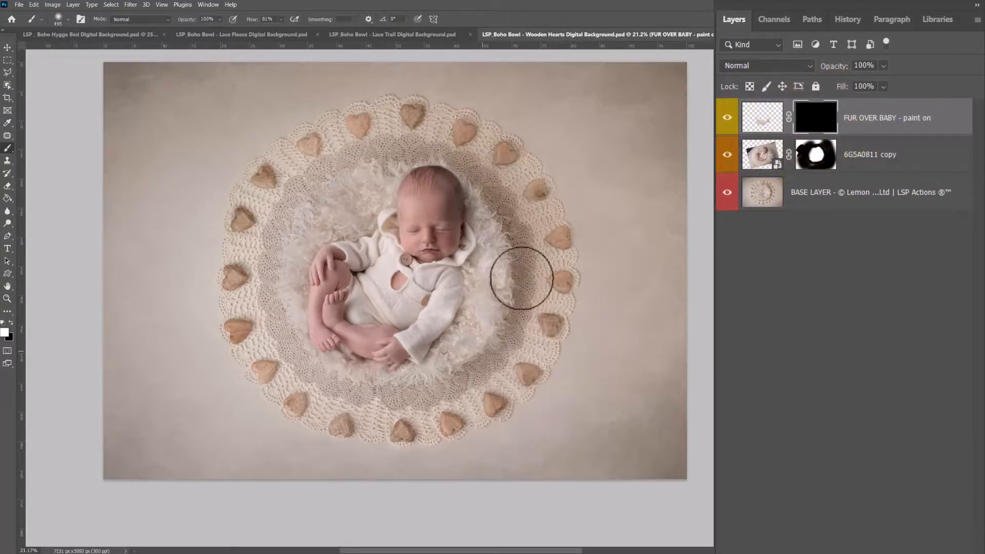
mouse_move(406, 334)
mouse_down()
mouse_move(365, 372)
mouse_move(427, 345)
mouse_move(446, 322)
mouse_move(457, 329)
mouse_move(460, 303)
mouse_move(446, 303)
mouse_move(441, 325)
mouse_move(412, 339)
mouse_move(341, 332)
mouse_move(408, 318)
mouse_move(339, 321)
mouse_move(347, 336)
mouse_move(320, 322)
mouse_move(323, 339)
mouse_move(403, 344)
mouse_move(387, 345)
mouse_move(406, 355)
mouse_move(352, 340)
mouse_move(430, 332)
mouse_move(395, 348)
mouse_up()
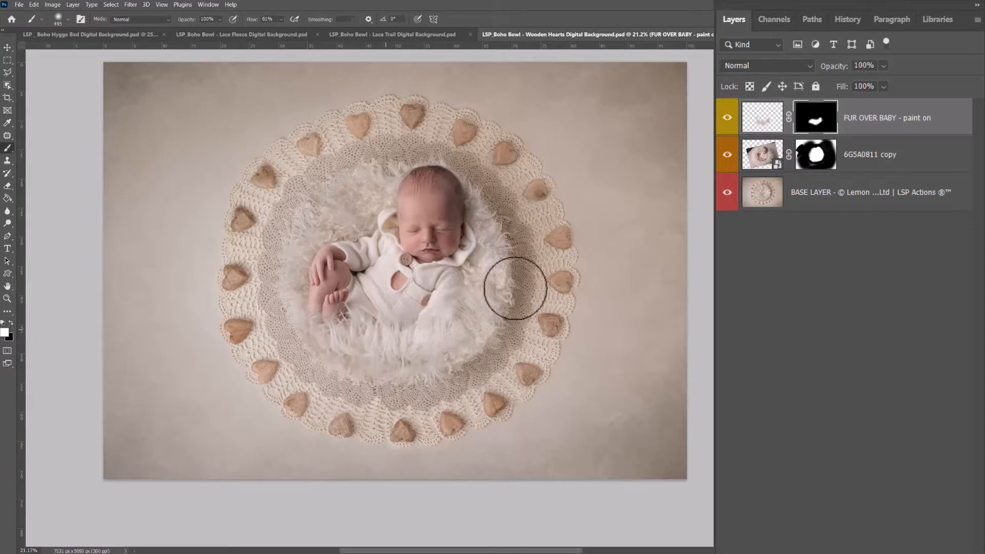
Clear the entire FUR OVER BABY mask back to black, deselect, and keep that mask targeted for painting
key(ctrl+a)
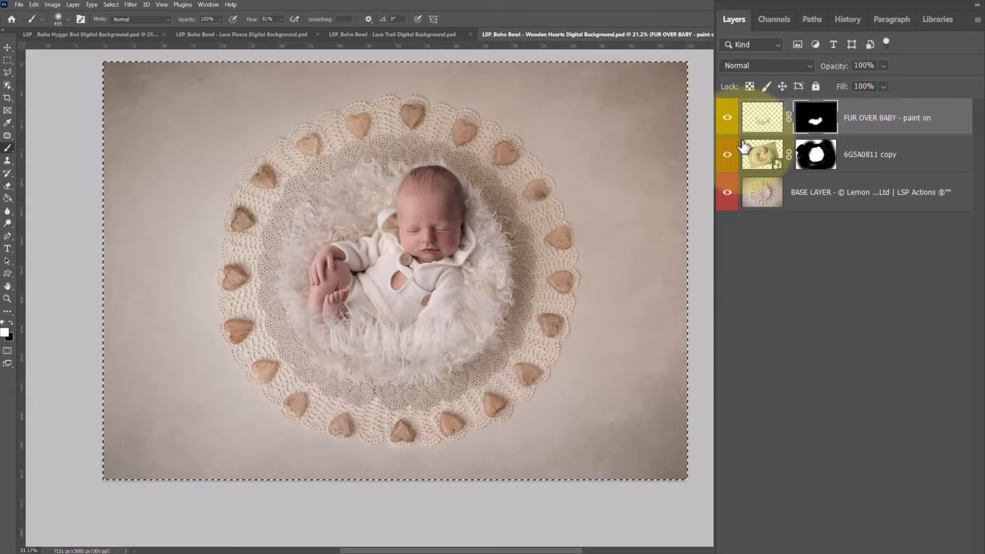
key(Delete)
key(ctrl+d)
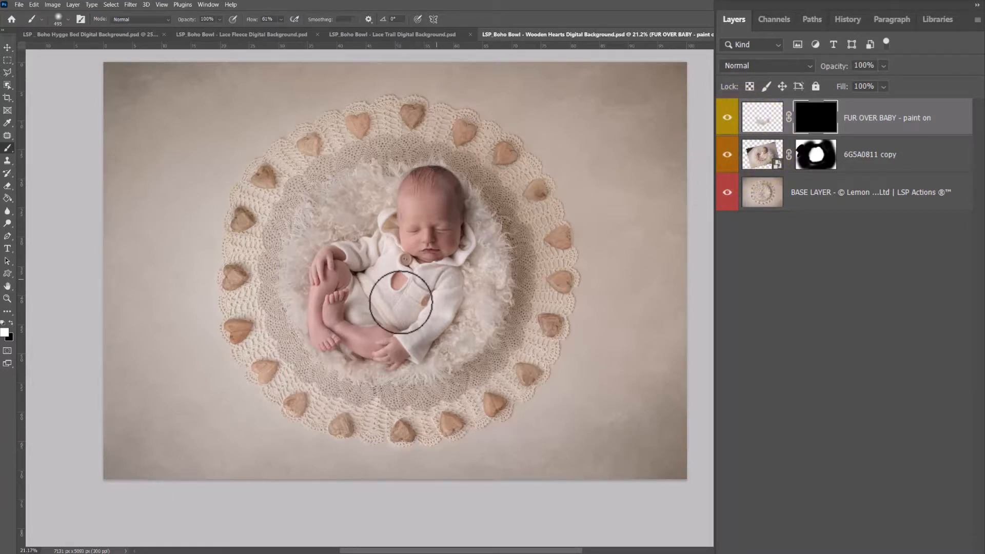
click(816, 109)
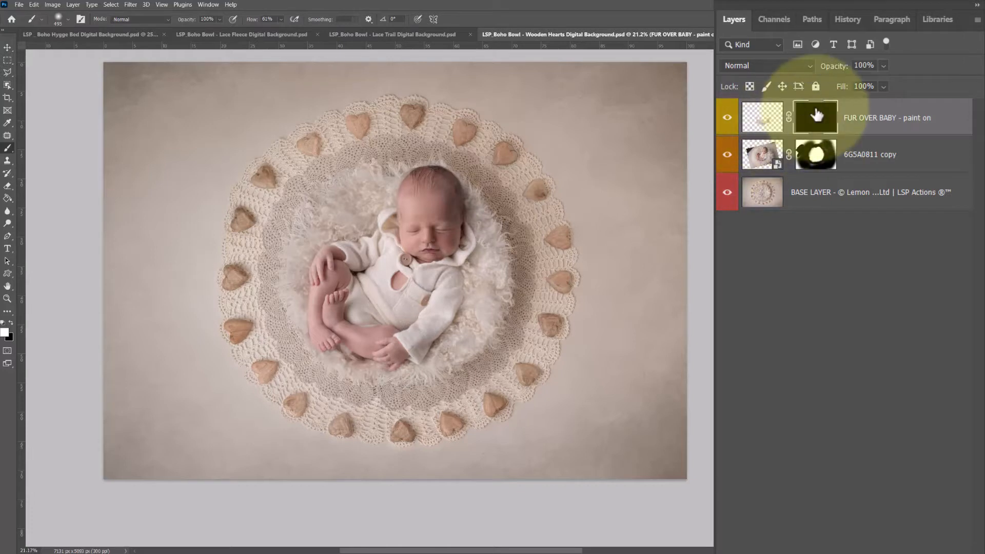